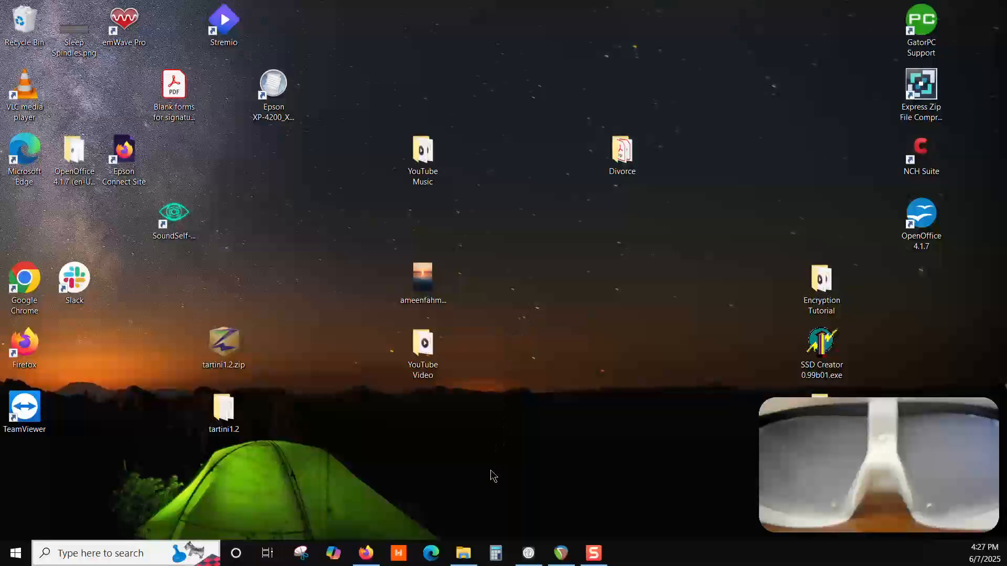
Open the Quickstart Automation Template.rpp project from the Quickstart Automation Template folder in REAPER and maximize the project window
left_click(461, 554)
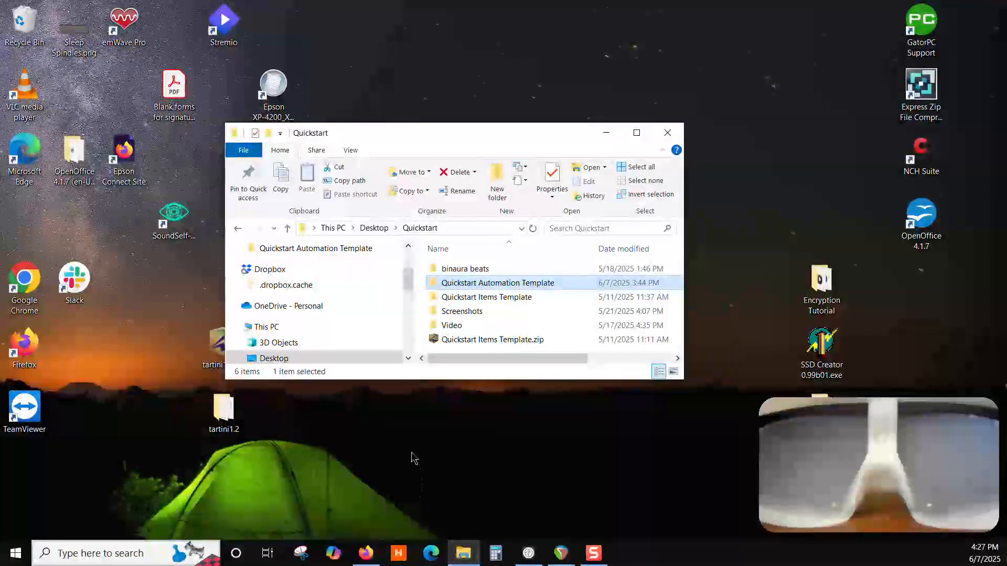
double_click(489, 284)
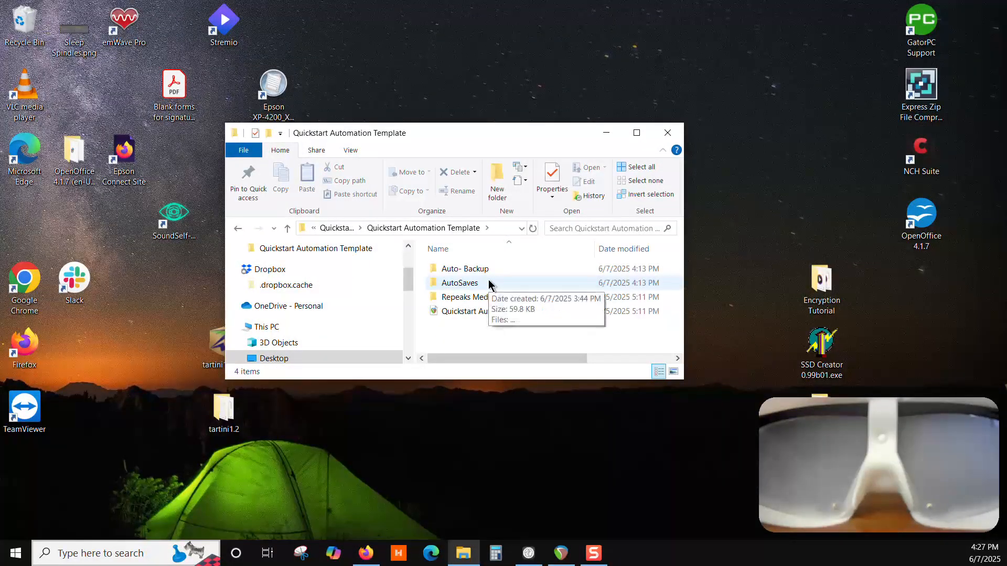
double_click(486, 312)
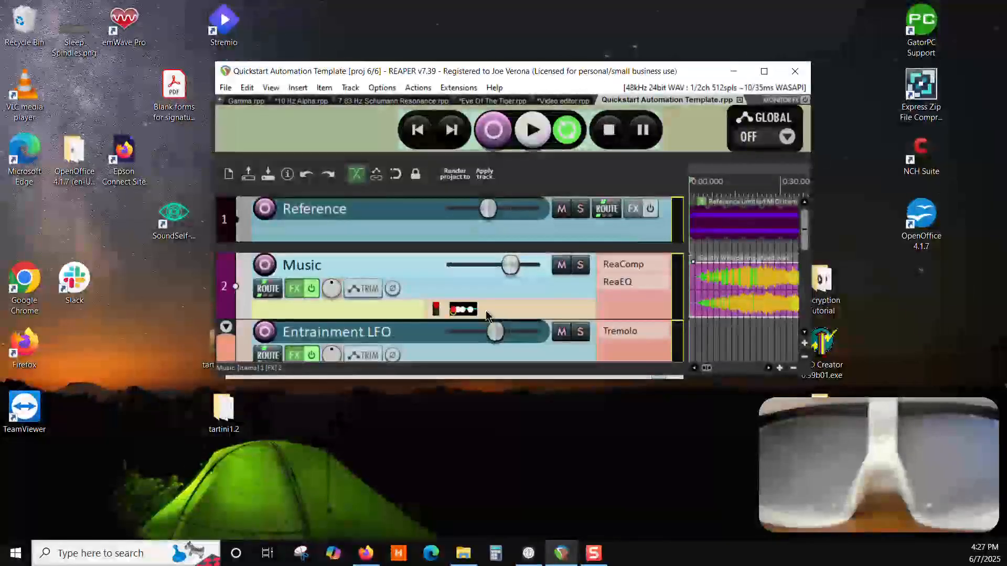
left_click(763, 72)
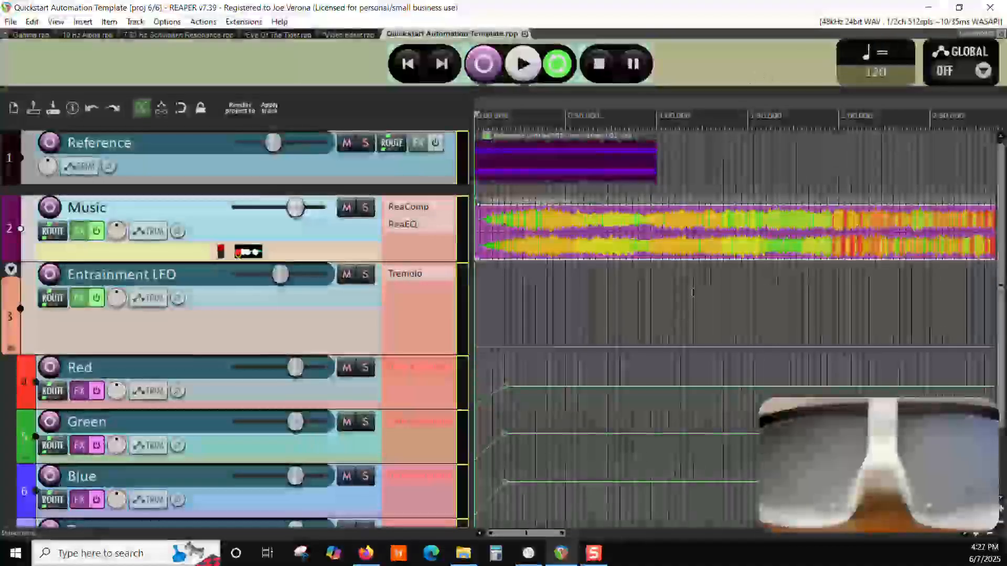
scroll(518, 309, "down", 2)
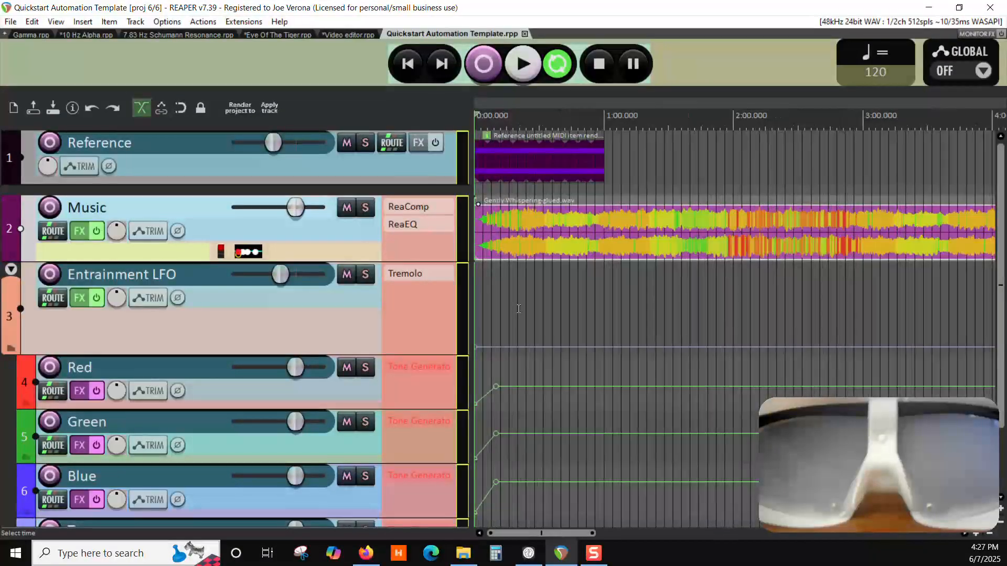
scroll(519, 308, "down", 3)
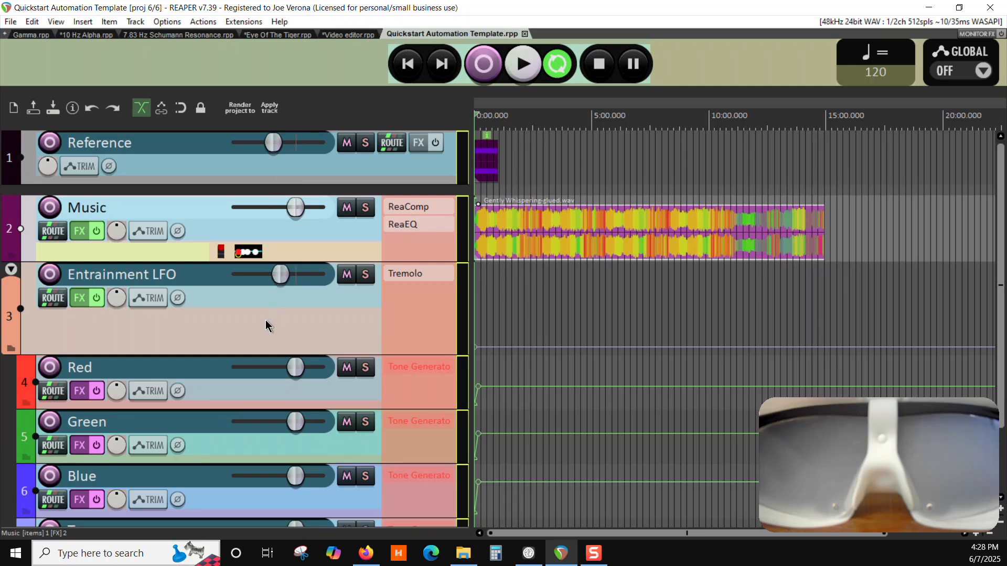
scroll(265, 326, "down", 1)
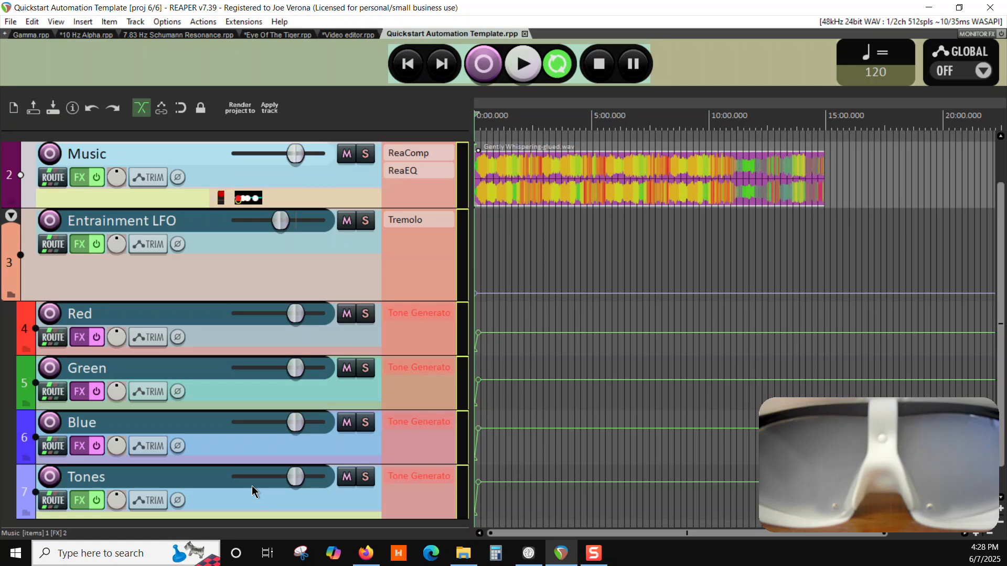
scroll(256, 452, "up", 1)
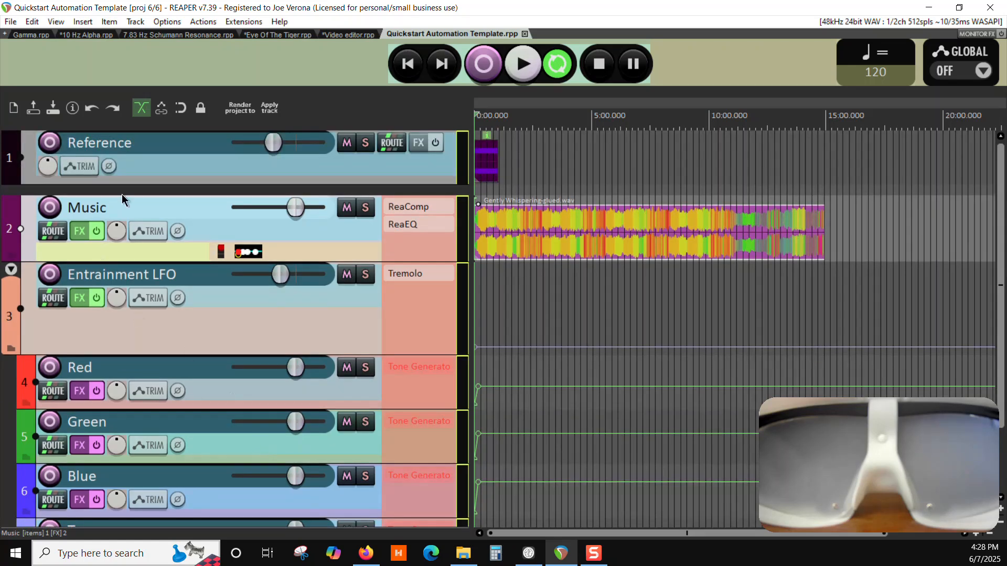
Delete the Reference, Red and Blue tracks together, and undo the deletion
left_click(220, 165)
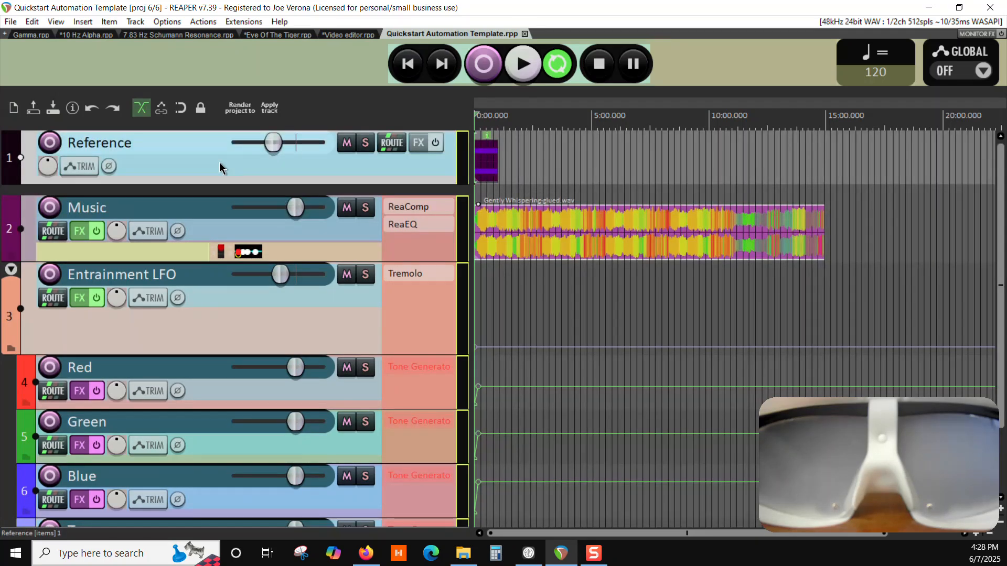
left_click(221, 401)
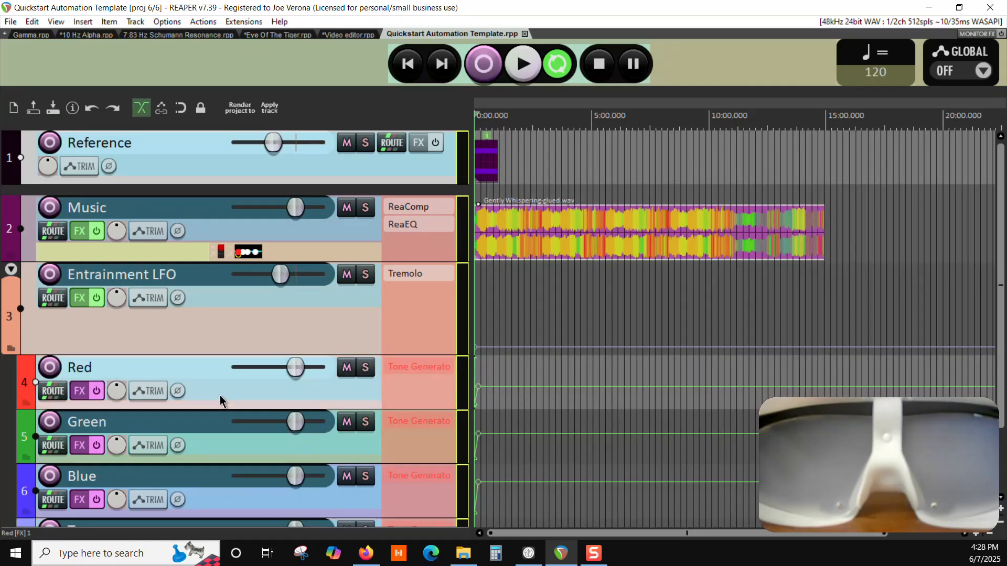
left_click(210, 504, "ctrl")
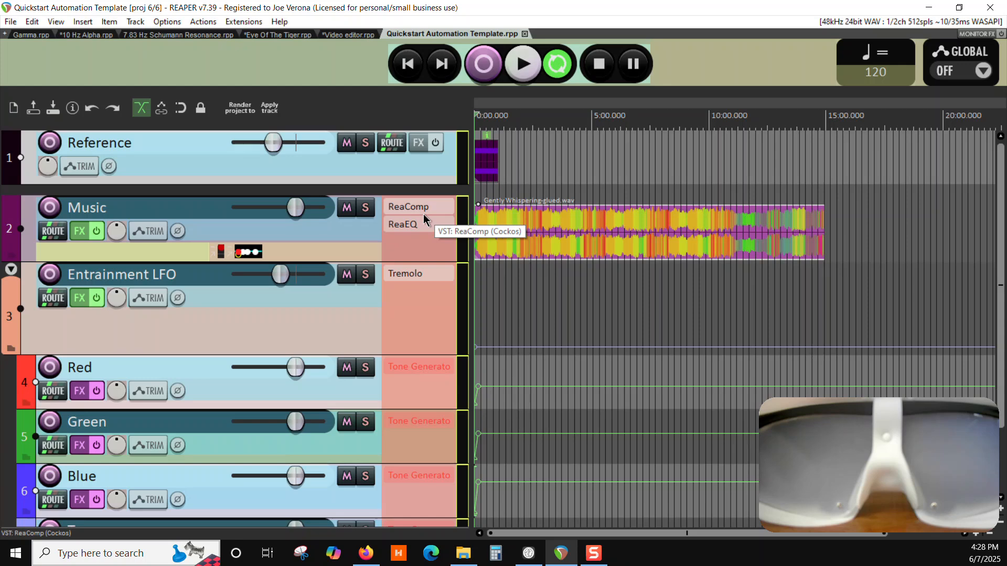
key("Delete")
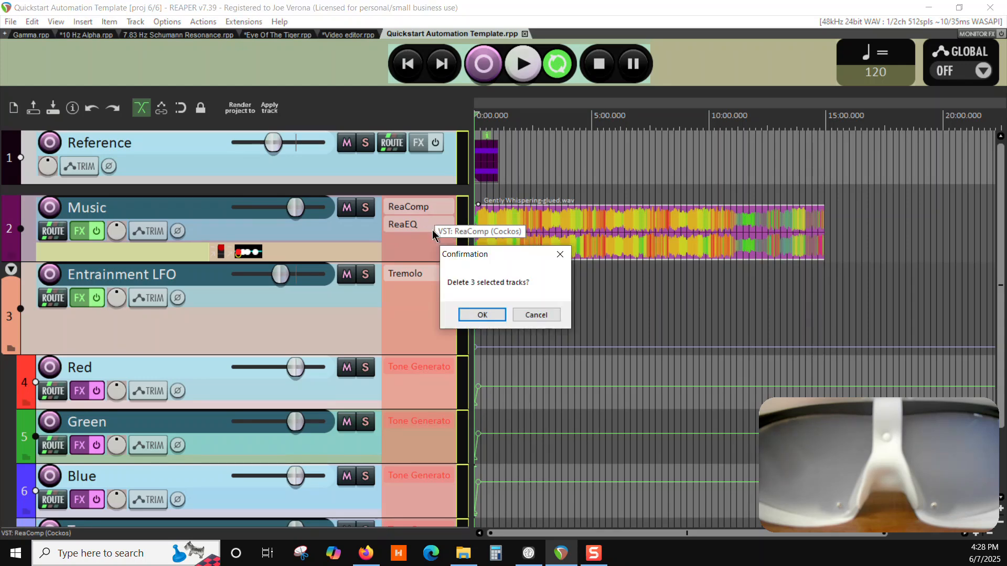
left_click(481, 314)
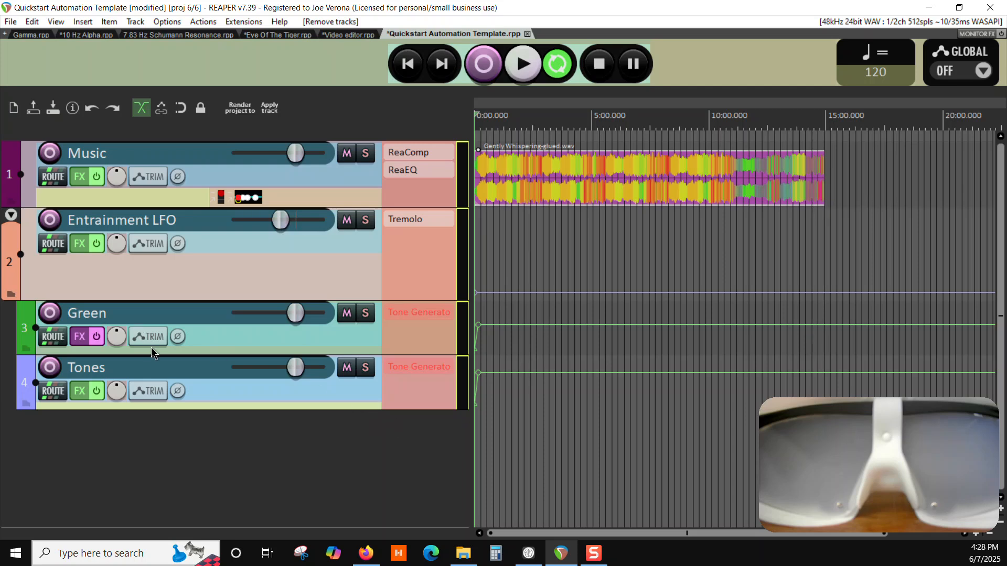
left_click(91, 109)
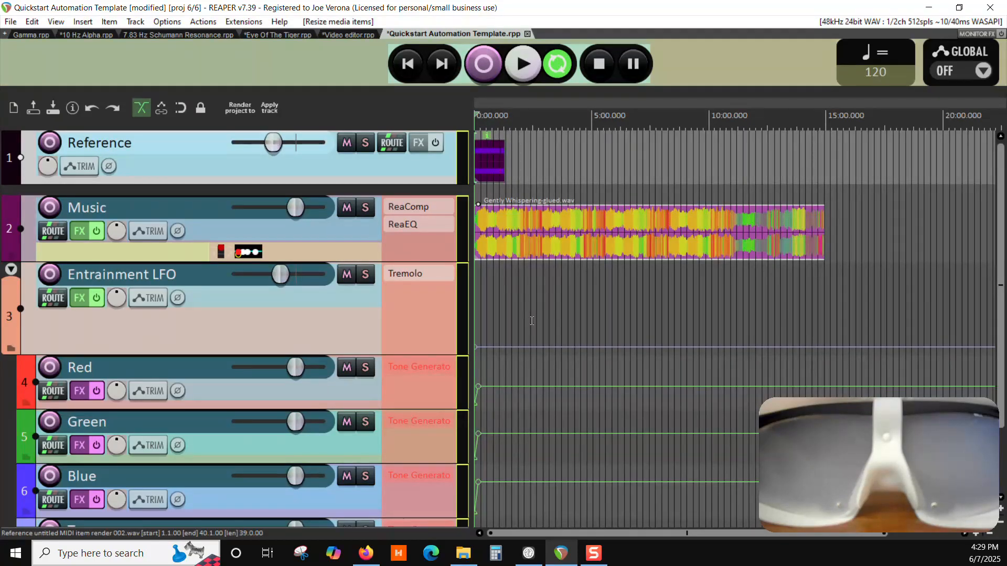
Replace the audio item on the Music track with Gently Whispering-glued.wav from the project's Repeaks Media folder
left_click(559, 241)
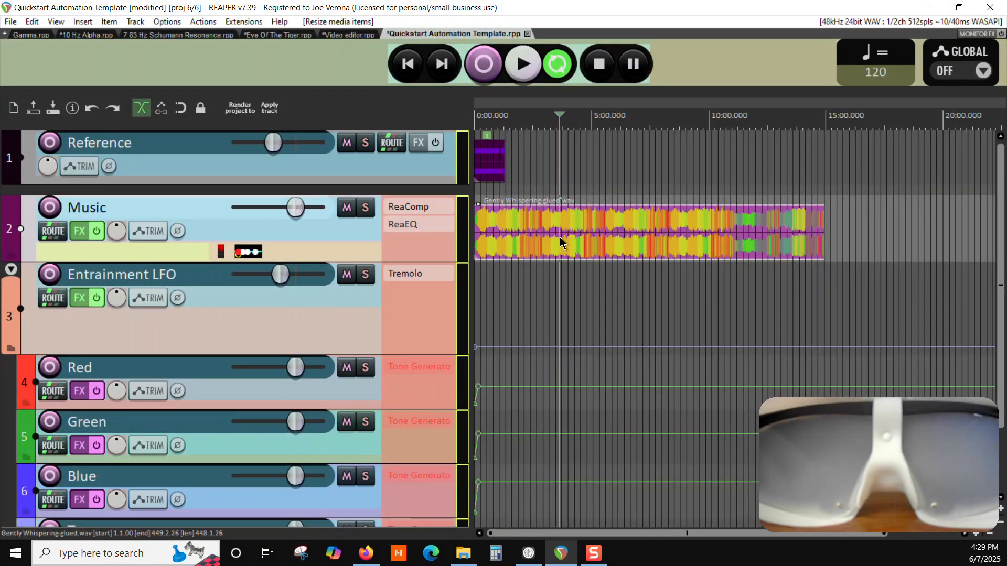
key("Delete")
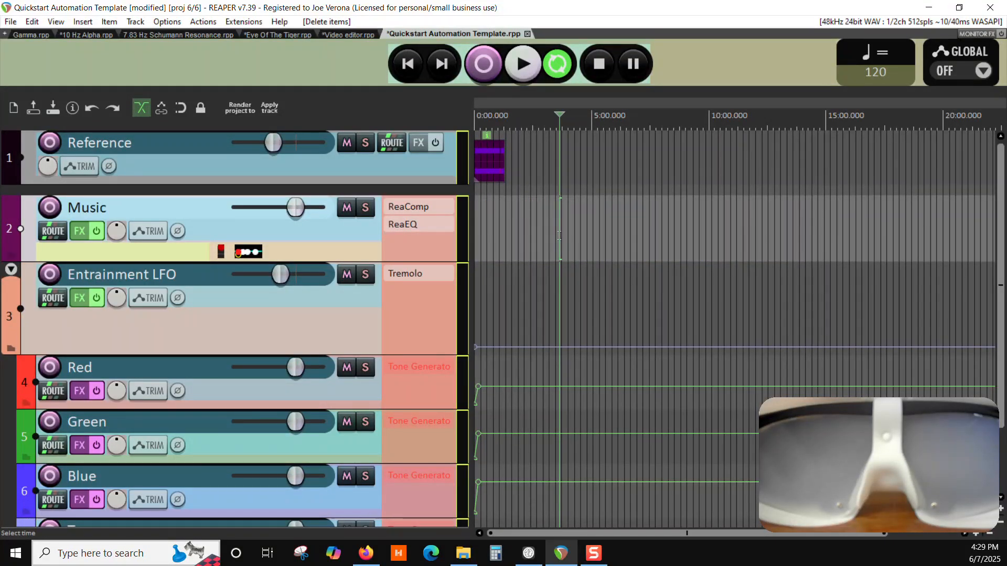
left_click(458, 556)
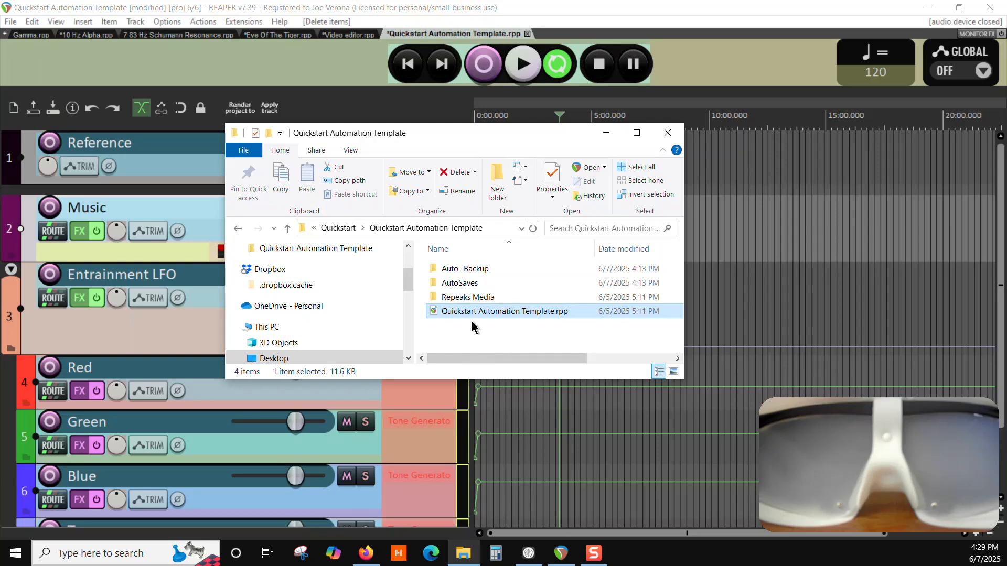
double_click(464, 298)
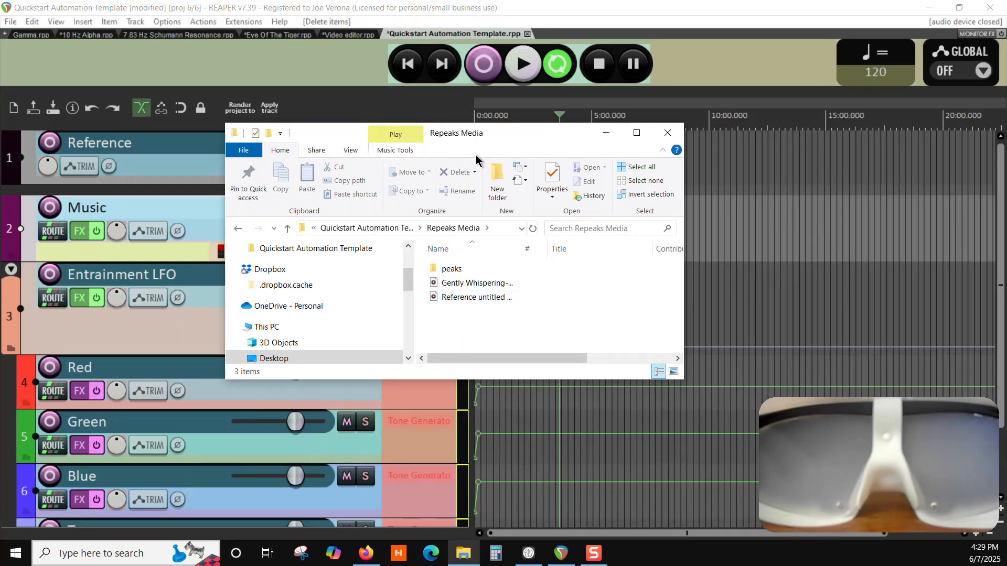
left_click_drag(512, 141, 614, 288)
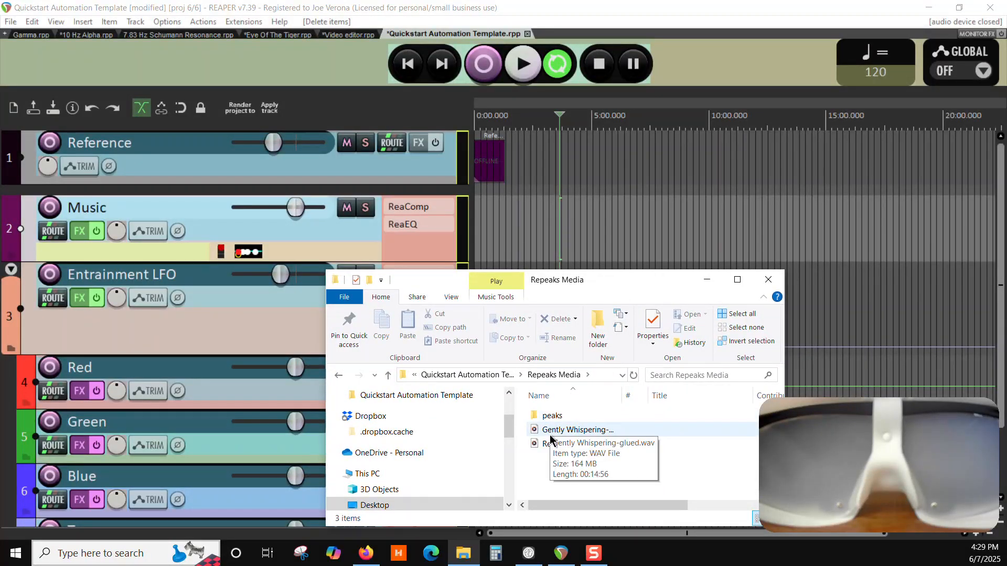
left_click_drag(555, 430, 526, 241)
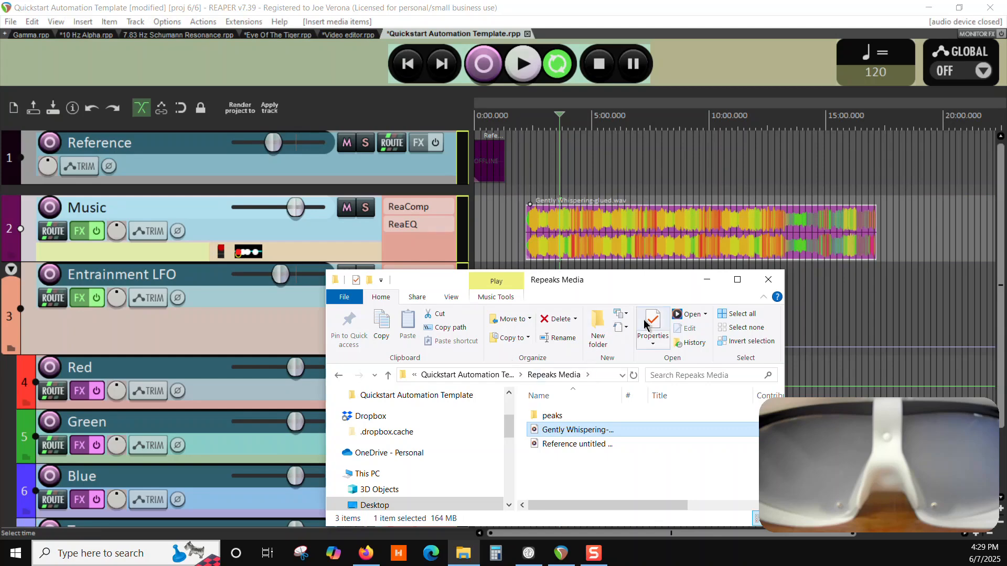
left_click(707, 284)
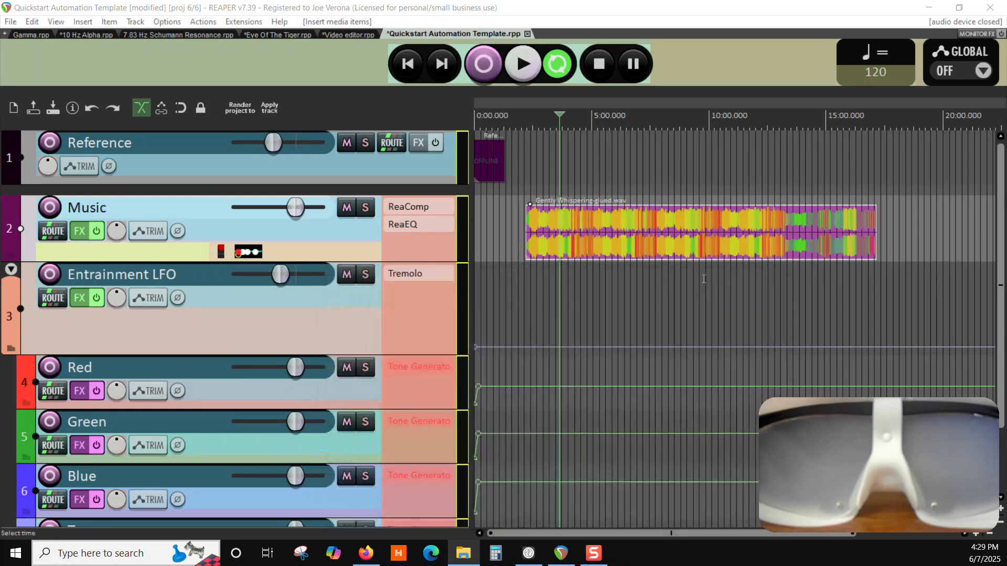
Move the music item to the start of the timeline and extend the Reference item to the music's end
left_click_drag(708, 223, 629, 252)
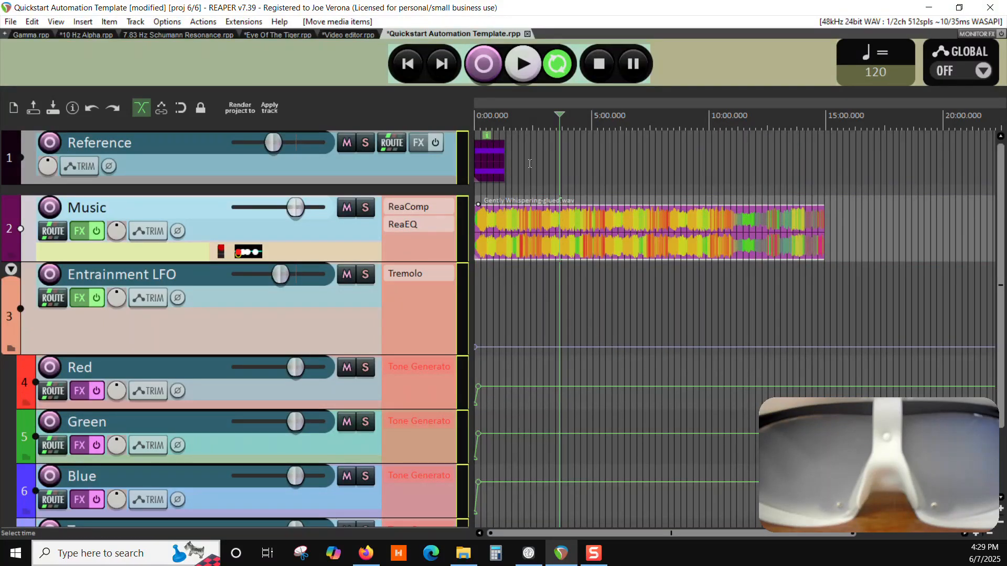
left_click_drag(505, 173, 821, 176)
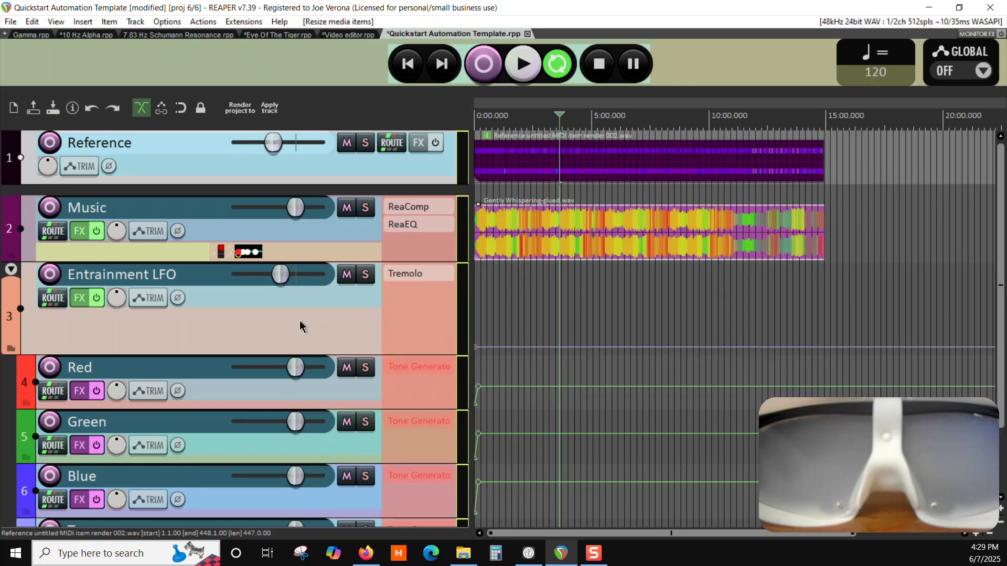
Raise the starting point of the Tremolo frequency envelope on the Entrainment LFO track
scroll(299, 321, "down", 1)
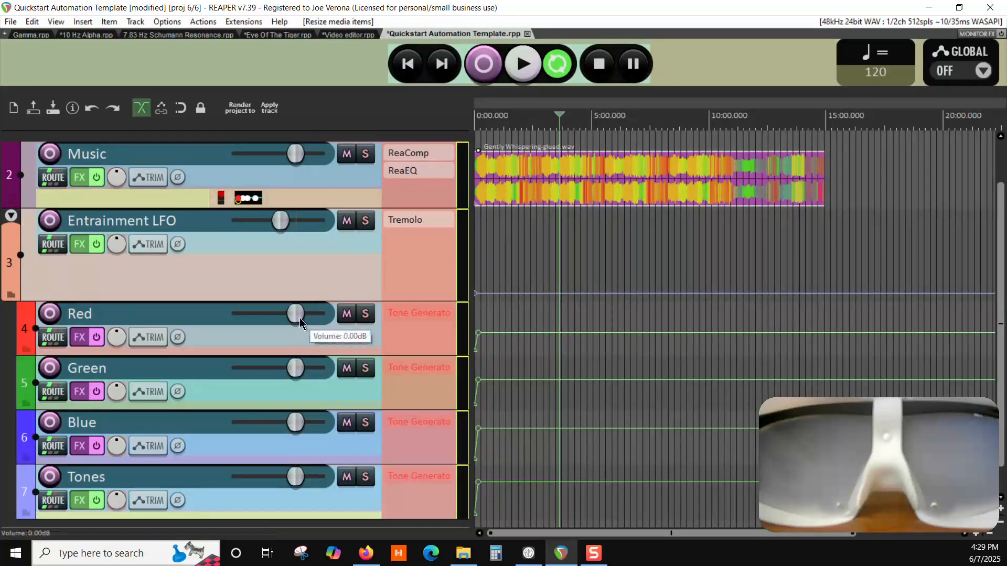
left_click(476, 294)
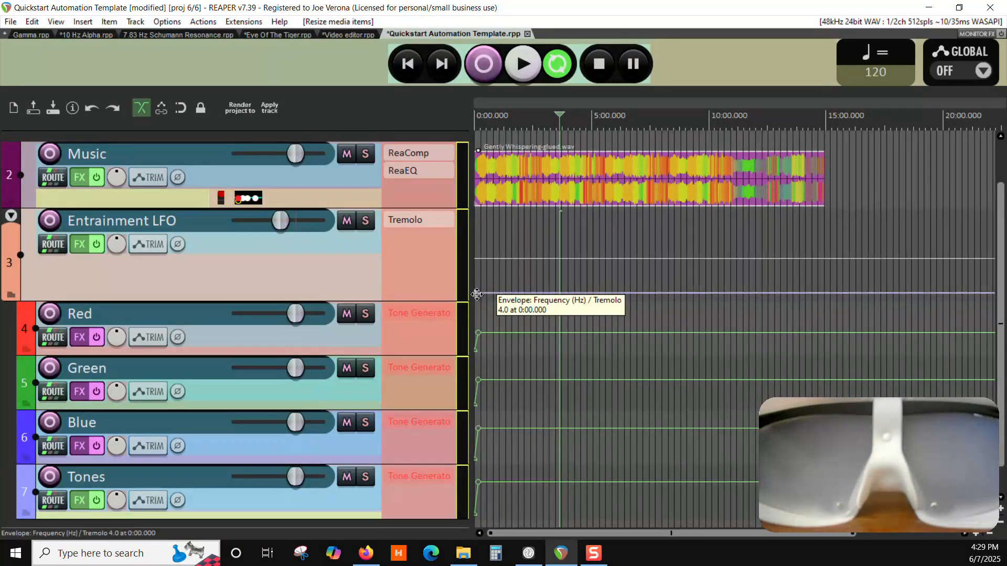
left_click_drag(477, 293, 475, 277)
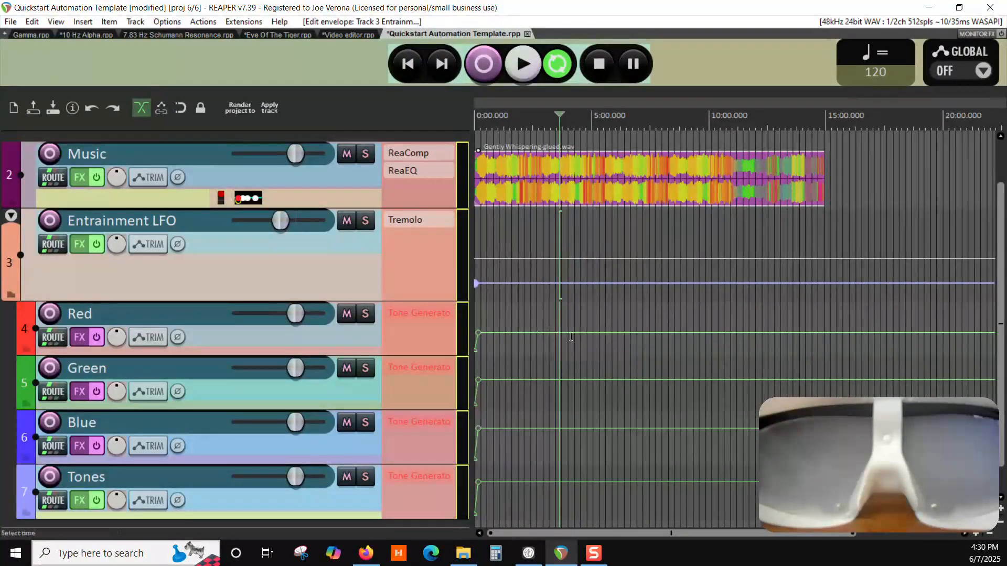
Add a second Tremolo frequency envelope point, lower it to 10 Hz and set its position to exactly 5:00
left_click(589, 284)
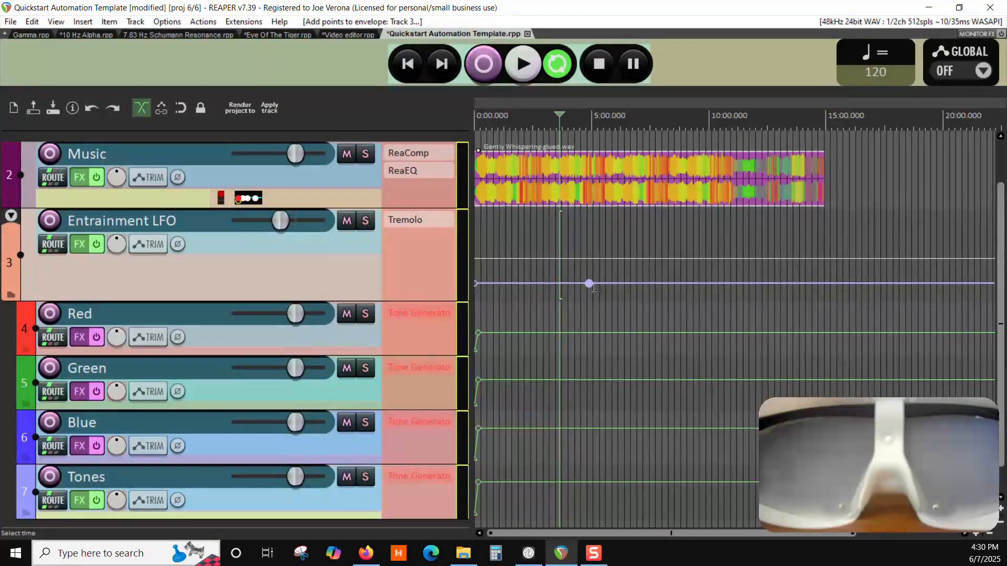
left_click_drag(588, 283, 590, 251)
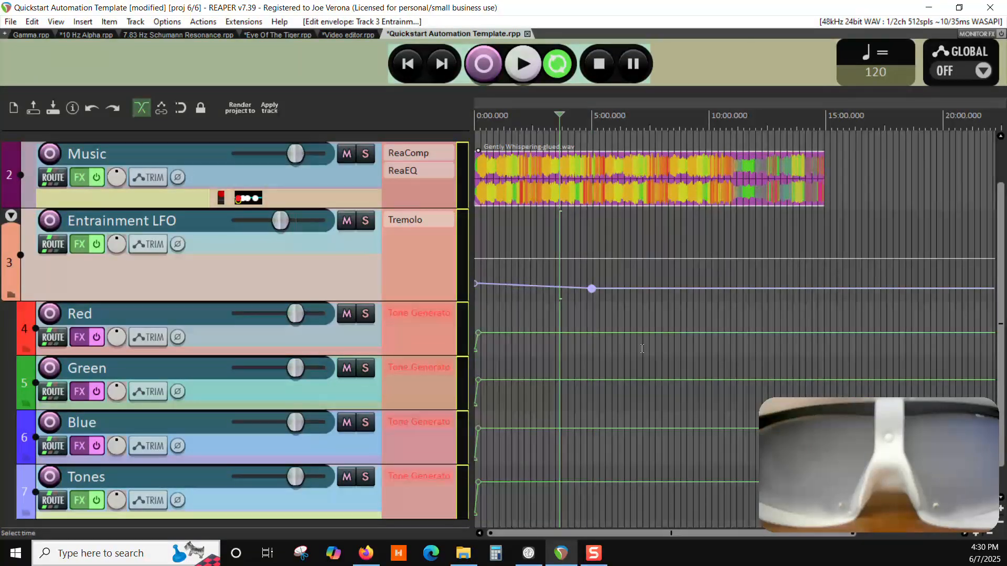
right_click(592, 288)
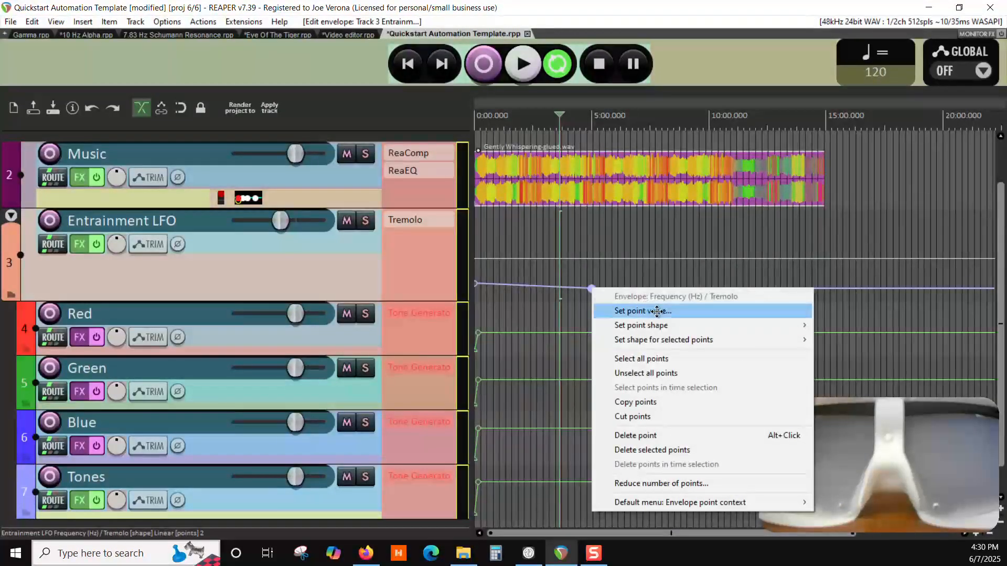
left_click(675, 313)
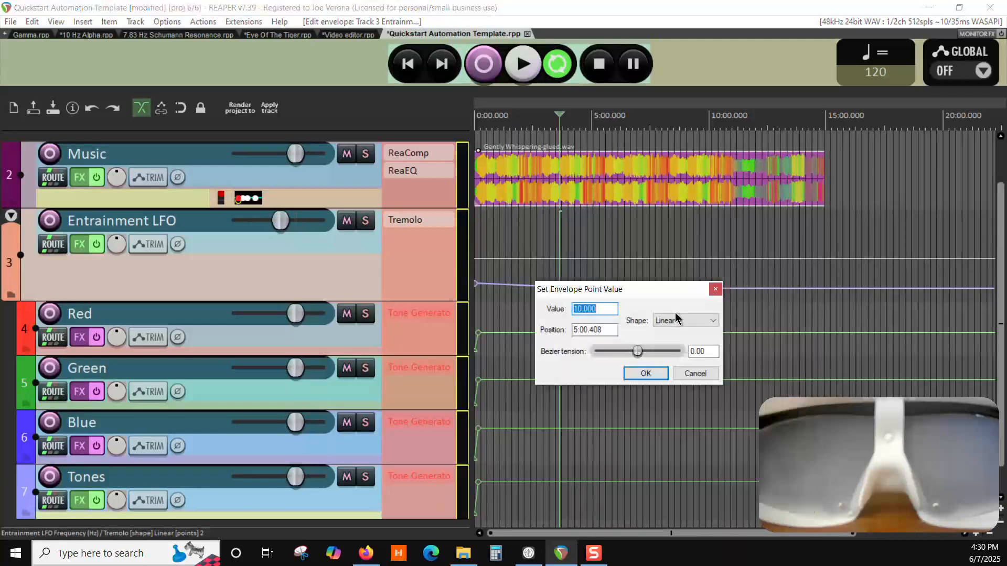
left_click(607, 330)
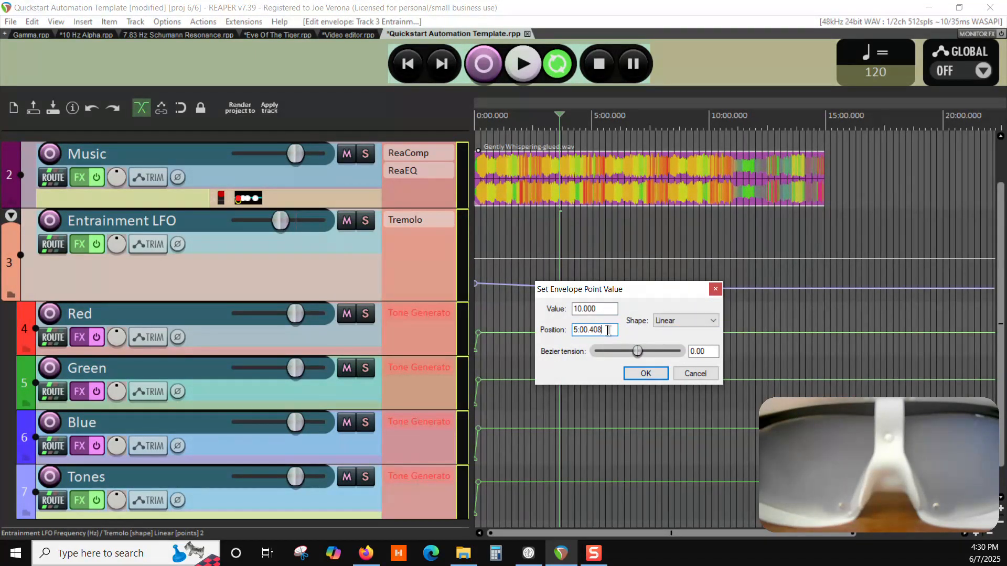
key("BackSpace")
key("BackSpace")
key("BackSpace")
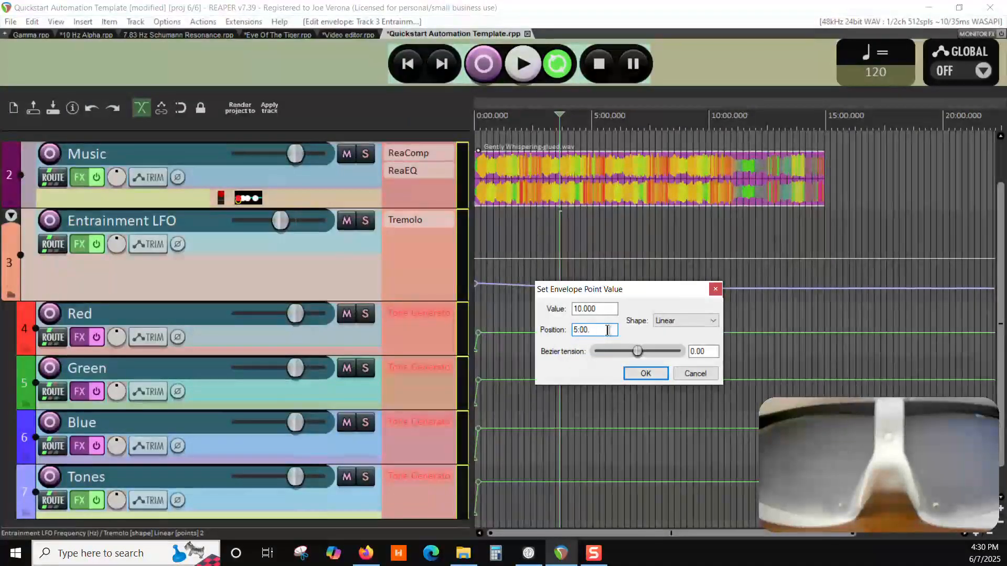
left_click(645, 374)
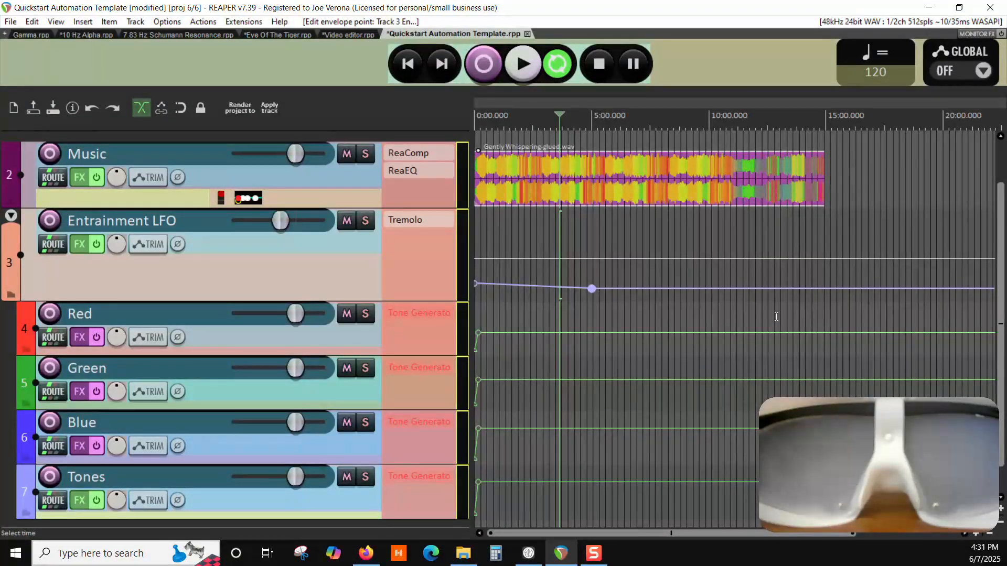
Add two more 10 Hz points to the Tremolo frequency envelope, at about 13:00 and near the music's end at 14:54
left_click(776, 289)
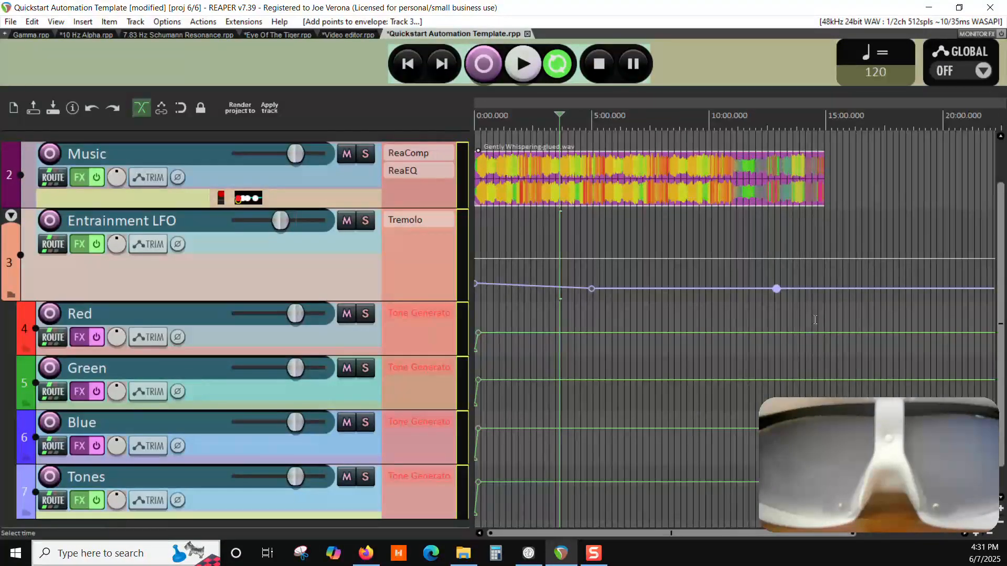
left_click(823, 289, "ctrl")
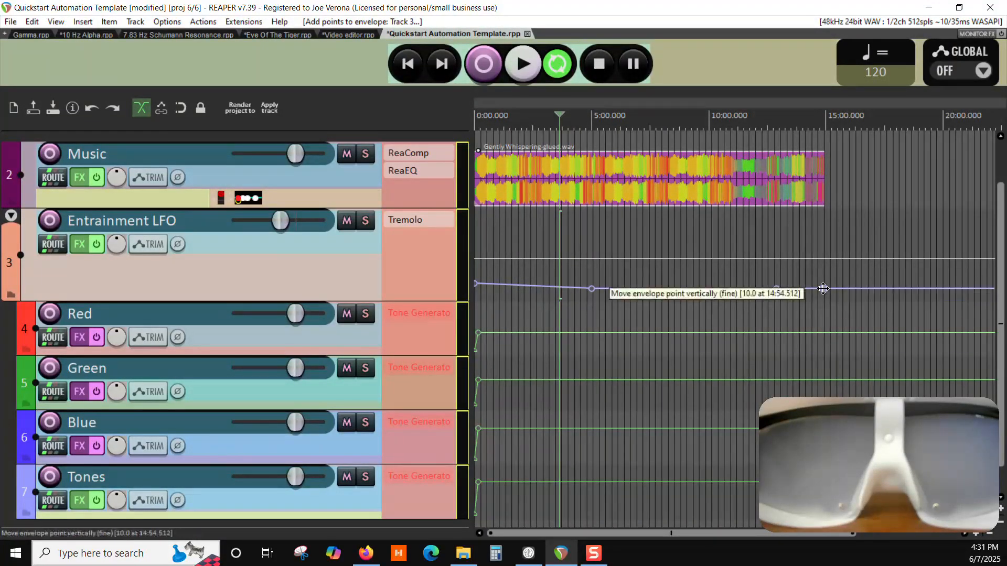
Raise the last Tremolo frequency envelope point, near the music's end, above 10 Hz
left_click_drag(823, 289, 823, 281)
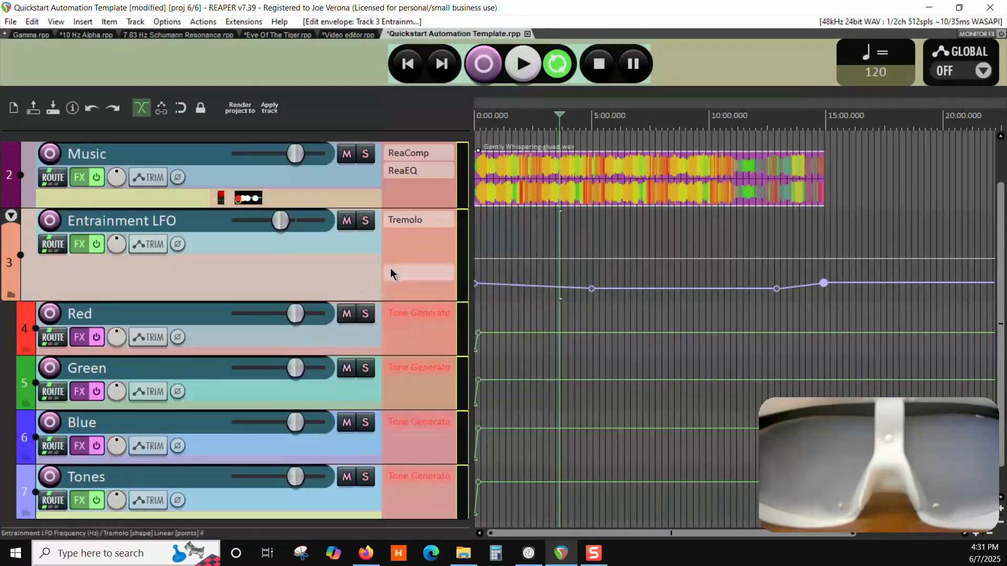
View the Tone Generator settings of the Red track, including its base frequency, and close them
scroll(361, 315, "down", 1)
scroll(361, 316, "down", 1)
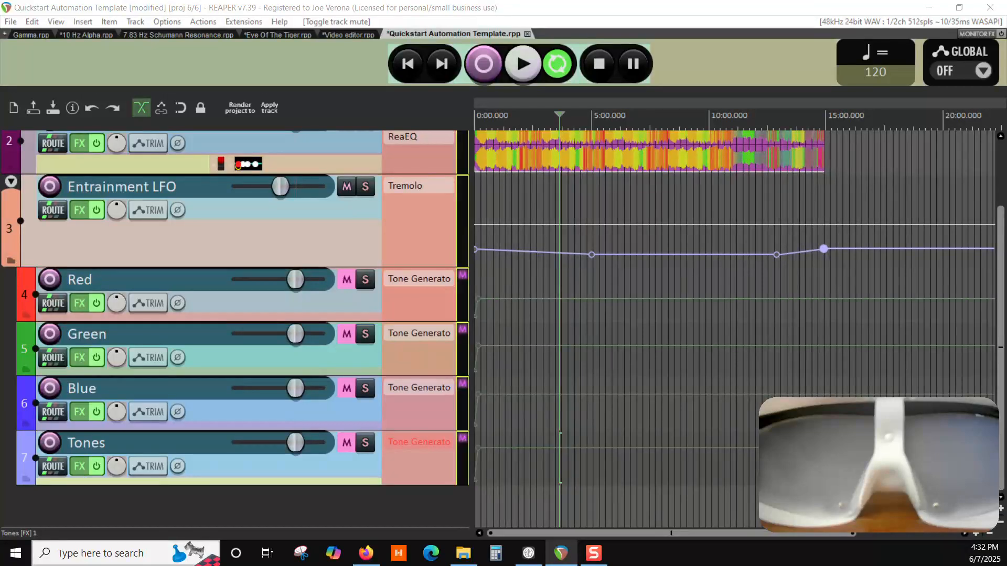
left_click_drag(443, 234, 591, 234)
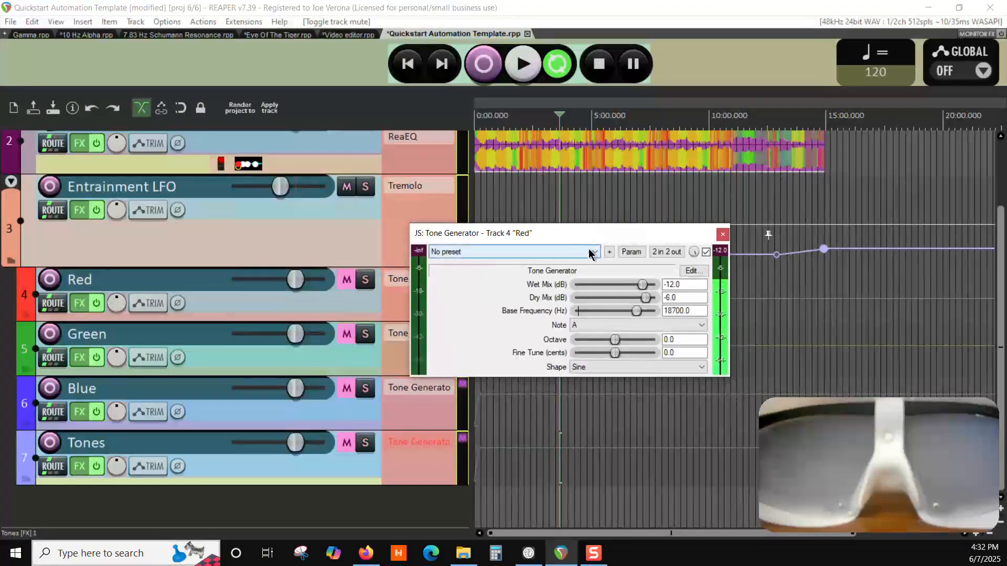
left_click(722, 235)
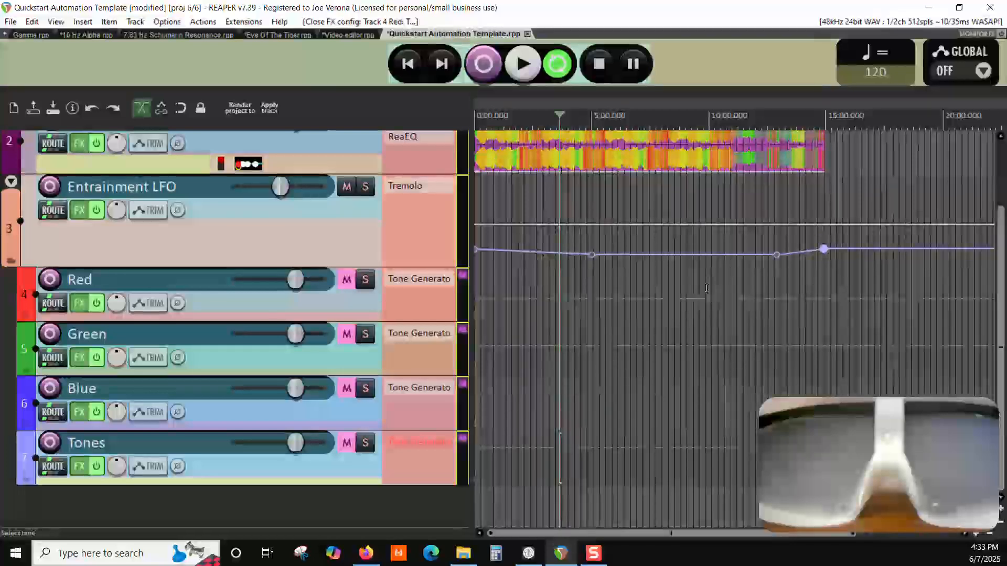
Unmute the Red, Green and Blue tracks
left_click(347, 283)
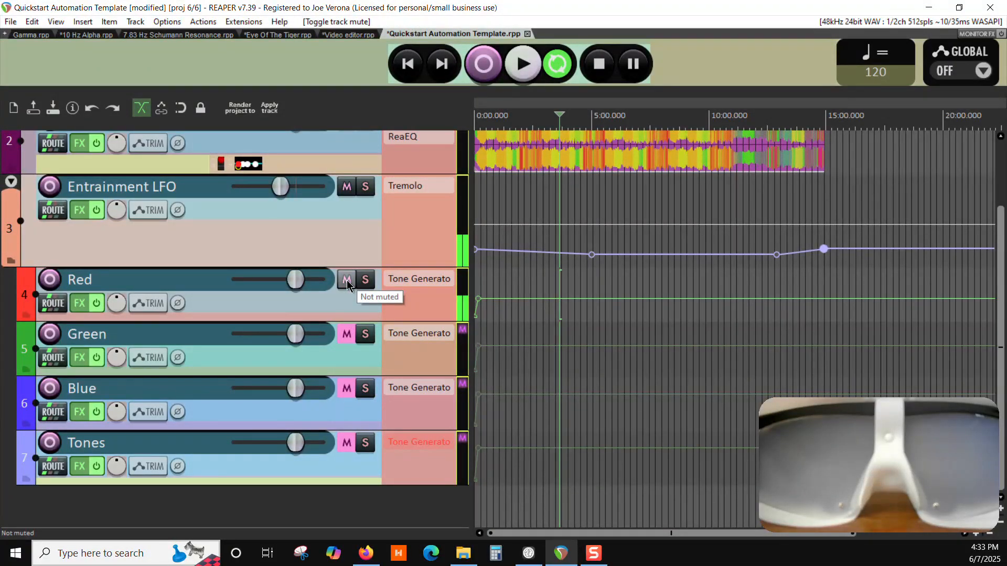
left_click(347, 336)
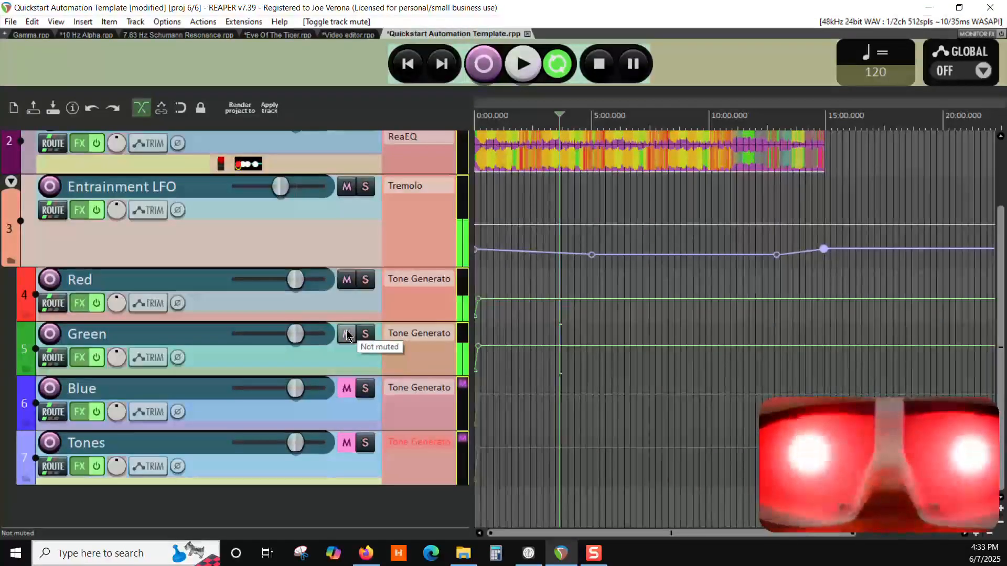
left_click(345, 393)
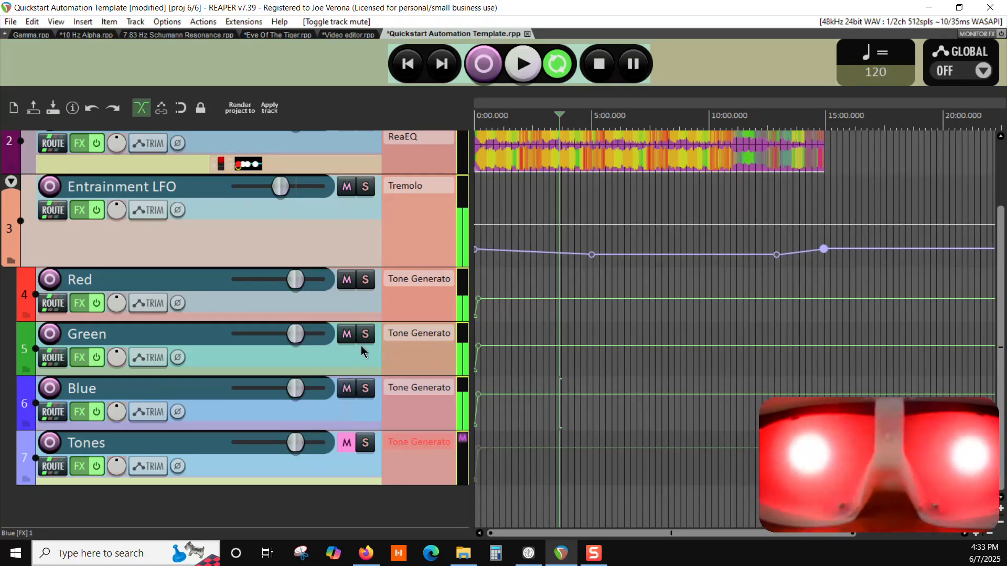
Return to the project start and examine the volume envelope fade-ins on the Red, Green and Blue tracks up close
left_click(408, 61)
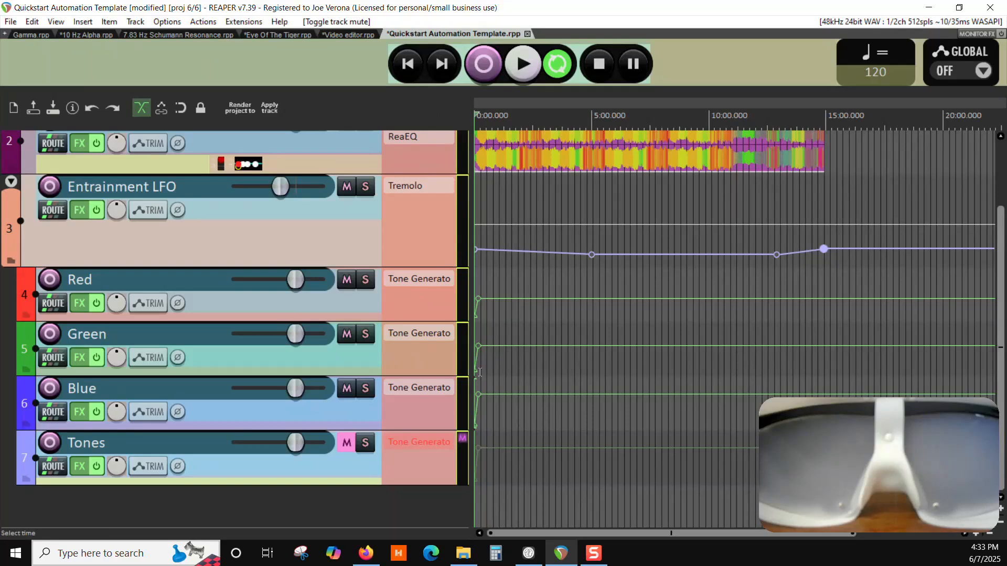
scroll(480, 370, "up", 2)
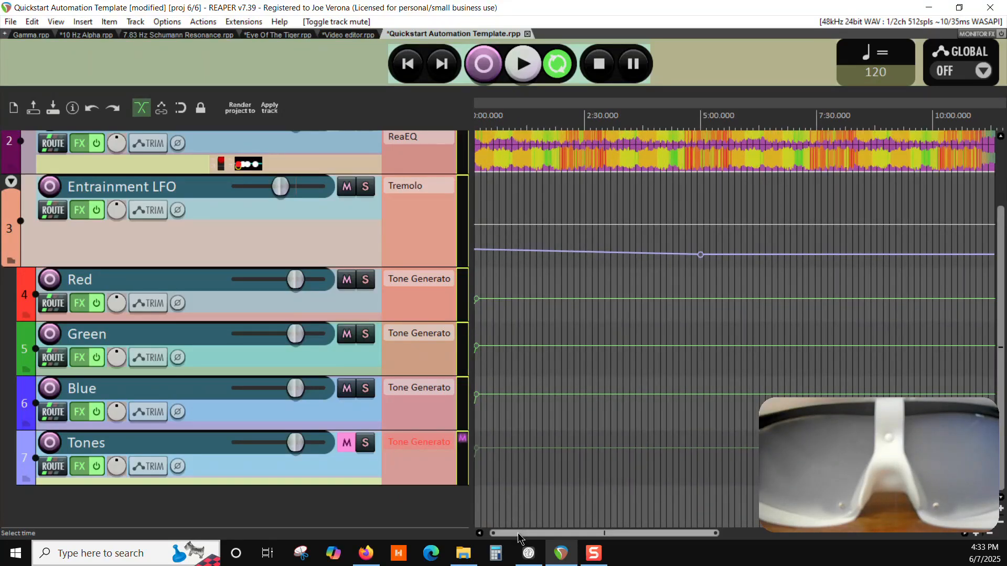
left_click_drag(520, 535, 462, 529)
scroll(470, 436, "up", 1)
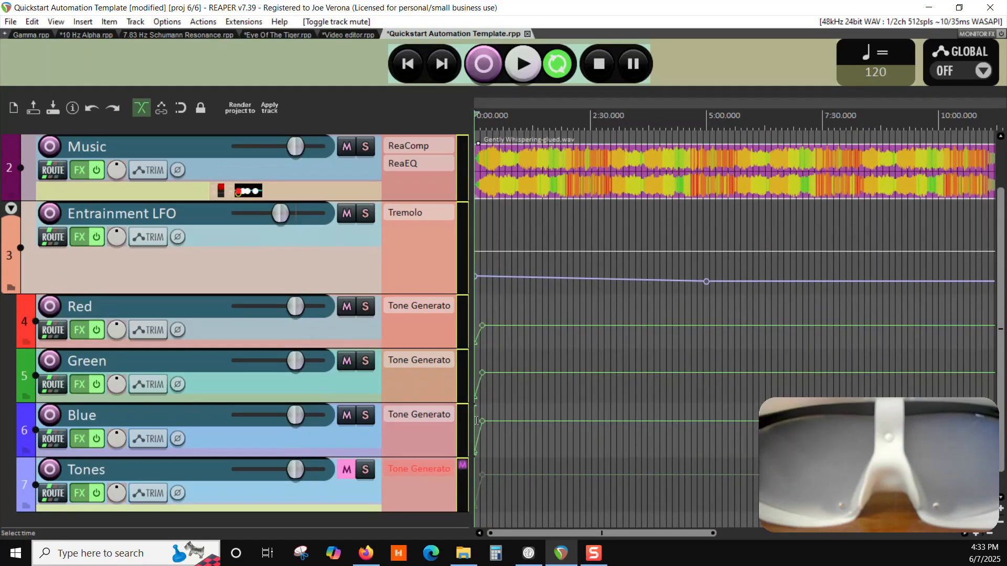
scroll(478, 419, "up", 2)
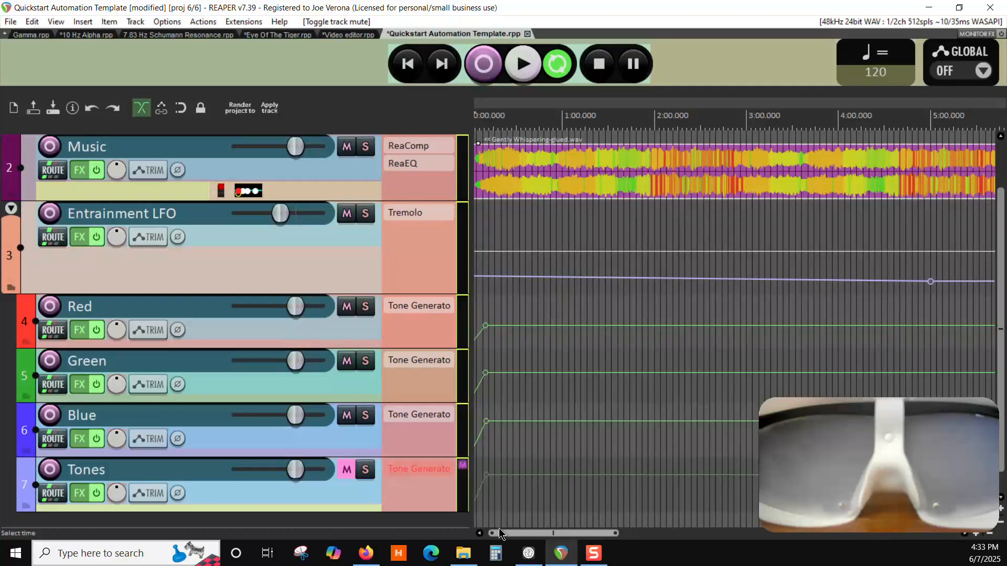
left_click_drag(500, 533, 473, 534)
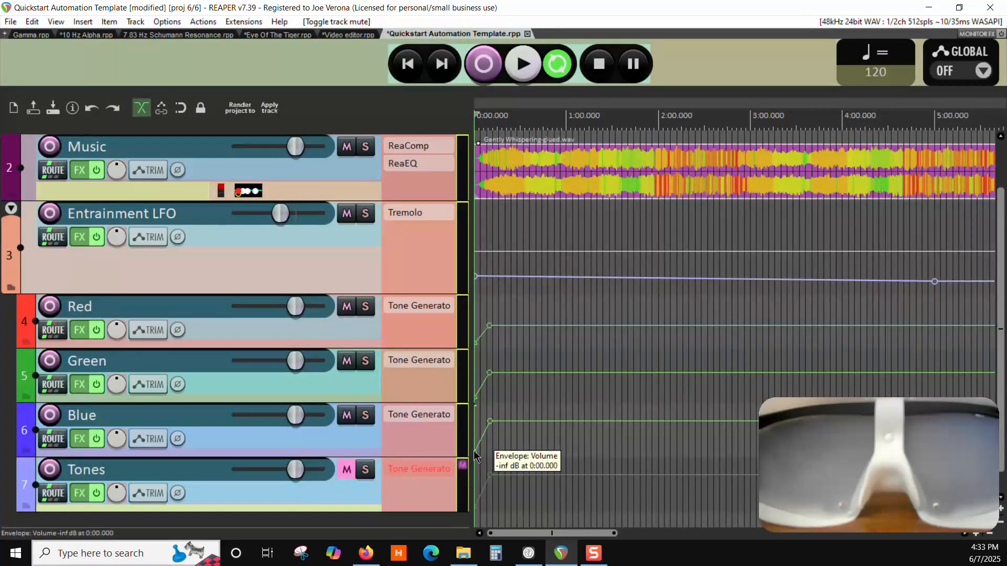
mouse_move(488, 418)
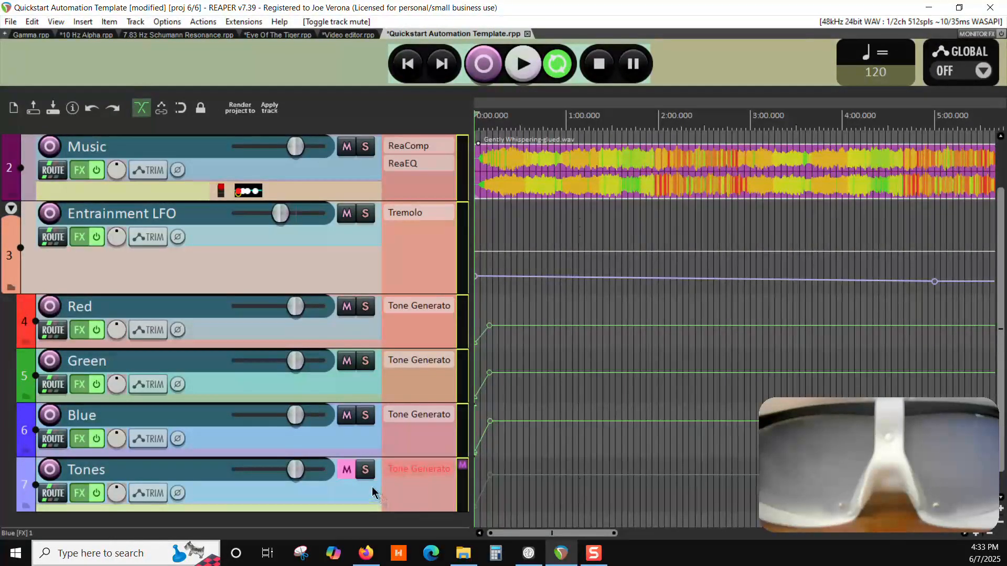
Unmute the Tones track and enable its Tone Generator with a base frequency of 174 Hz
scroll(361, 480, "down", 1)
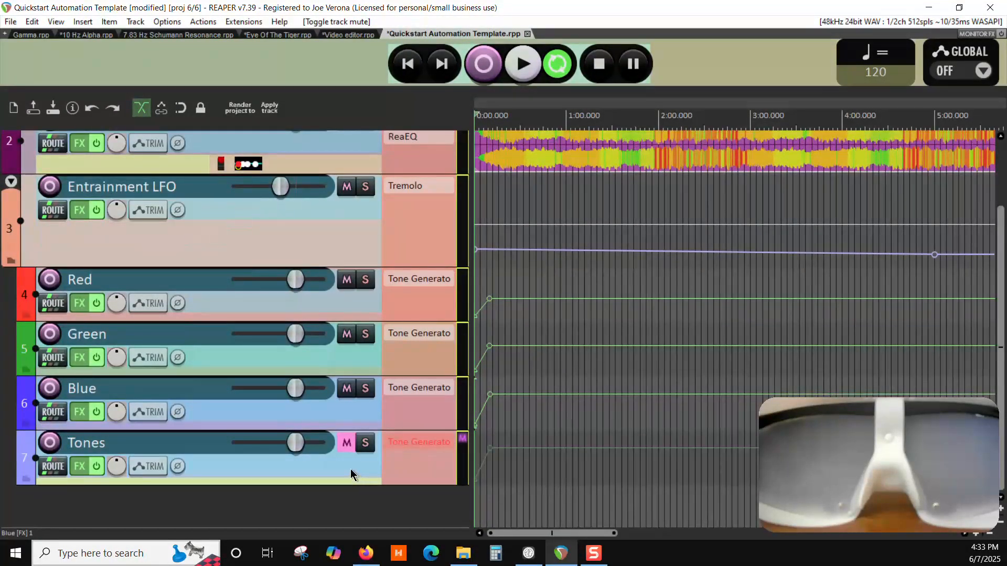
left_click(344, 444)
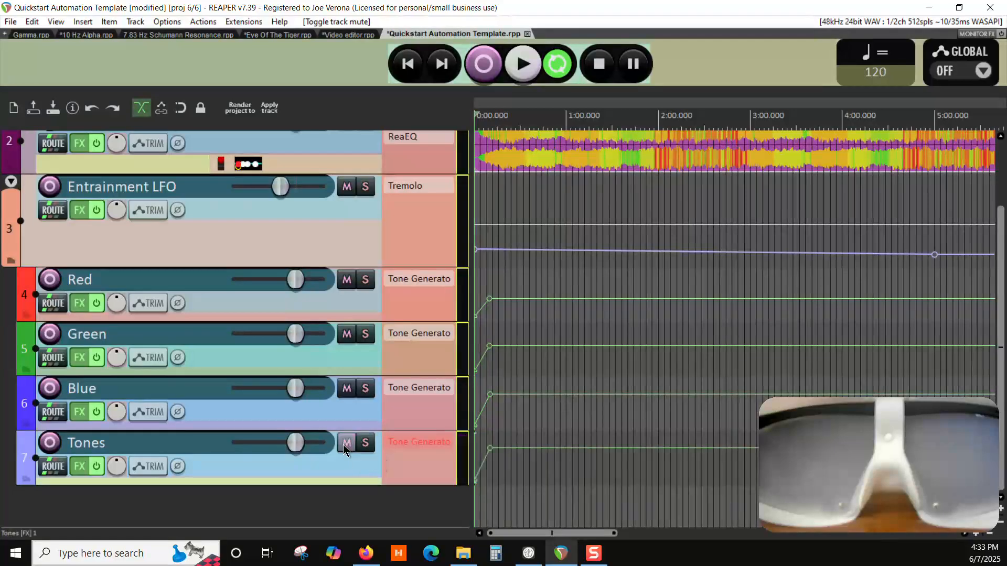
left_click(412, 441)
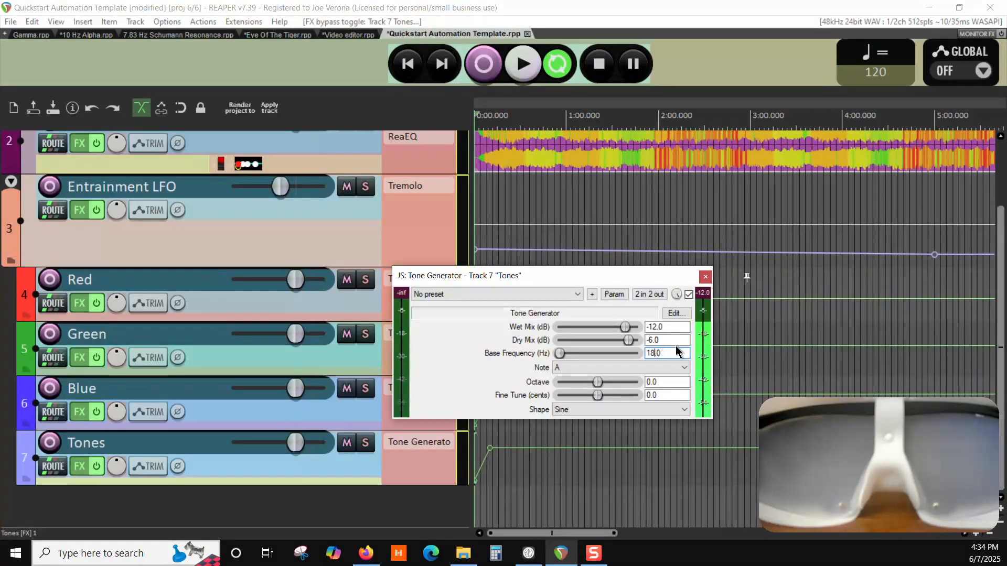
key("BackSpace")
type("74")
left_click(705, 277)
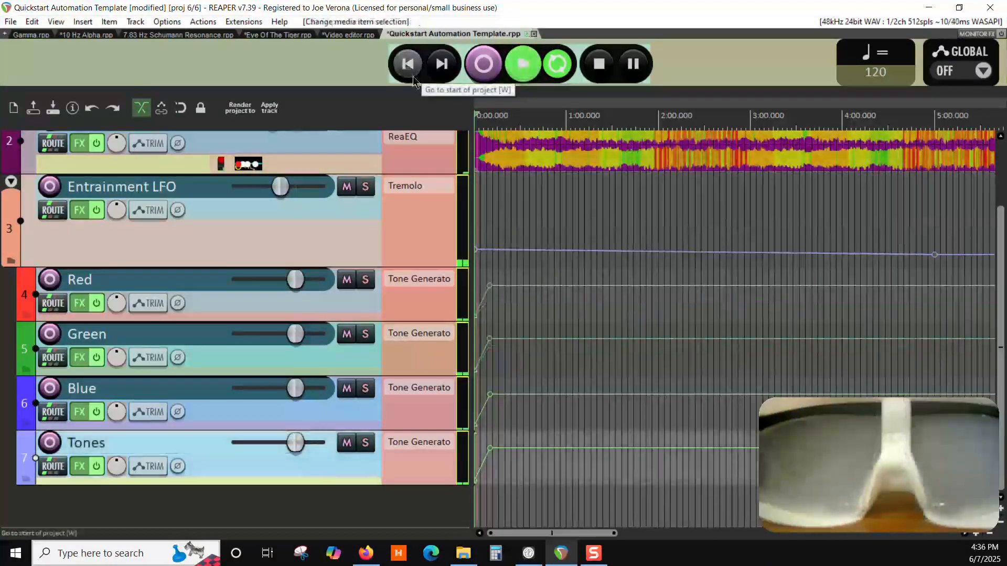
Play the session from the start and slightly lower the Music track's volume
left_click(527, 68)
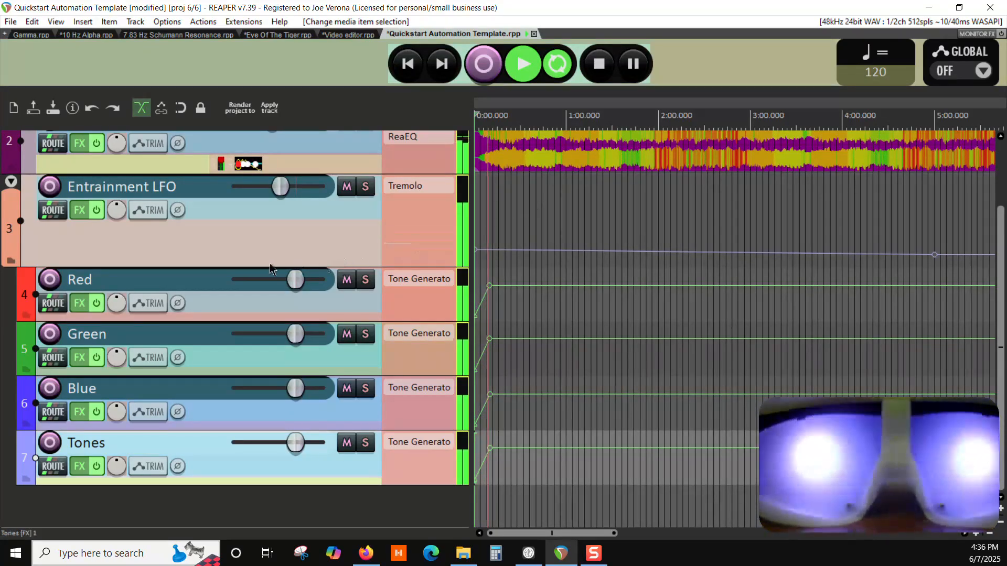
scroll(231, 258, "up", 2)
scroll(234, 250, "up", 1)
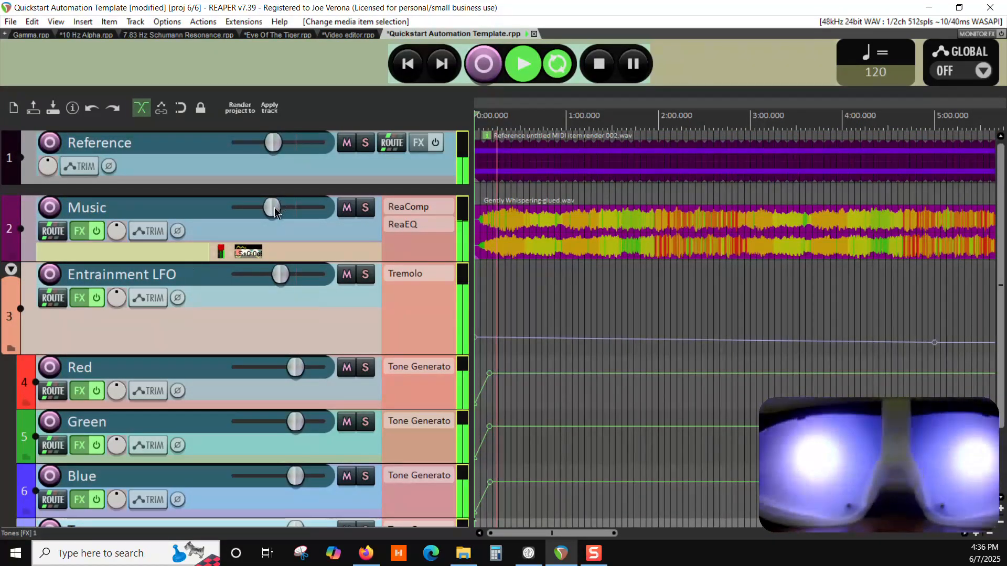
mouse_move(275, 207)
left_mouse_down()
mouse_move(285, 209)
mouse_move(272, 212)
left_mouse_up()
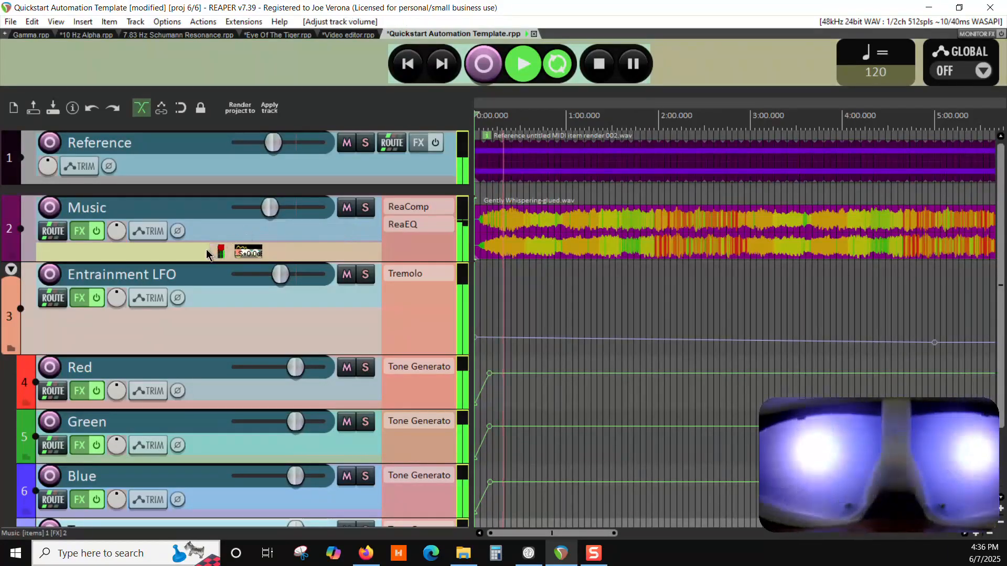
Insert a volume envelope point at about 1:08 on both the Red and Green tracks and pull each down to the minimum
scroll(211, 250, "down", 2)
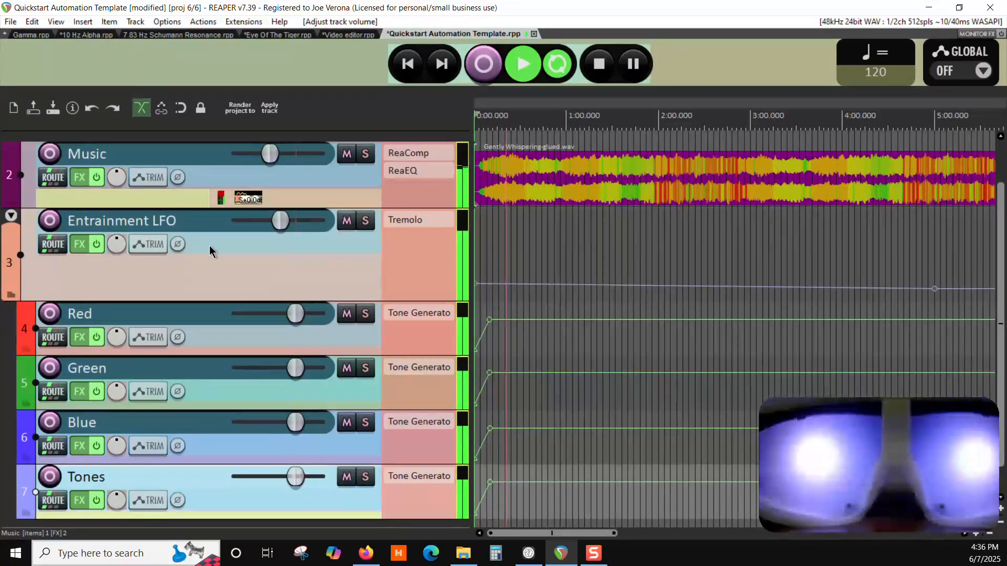
scroll(211, 250, "down", 1)
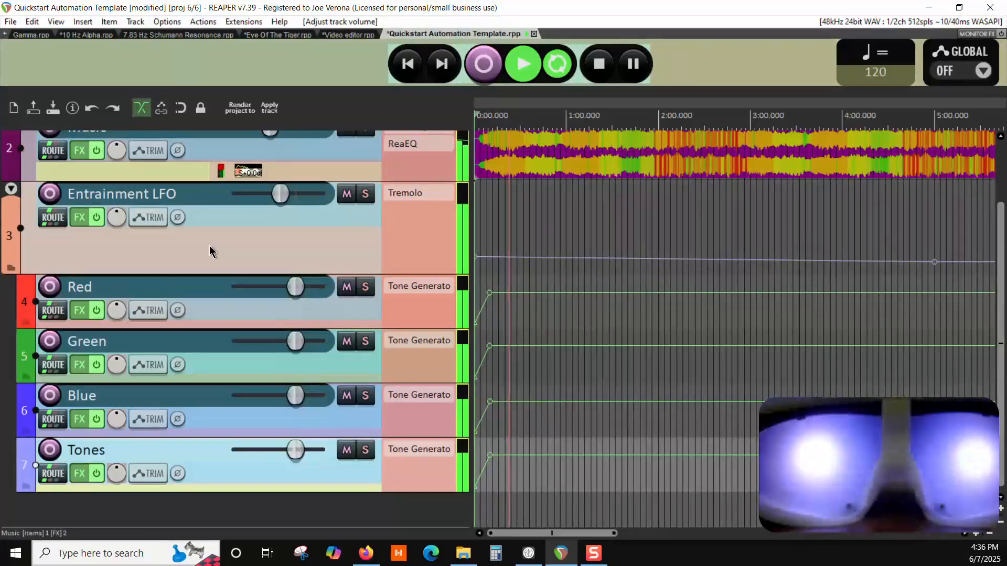
left_click(582, 293)
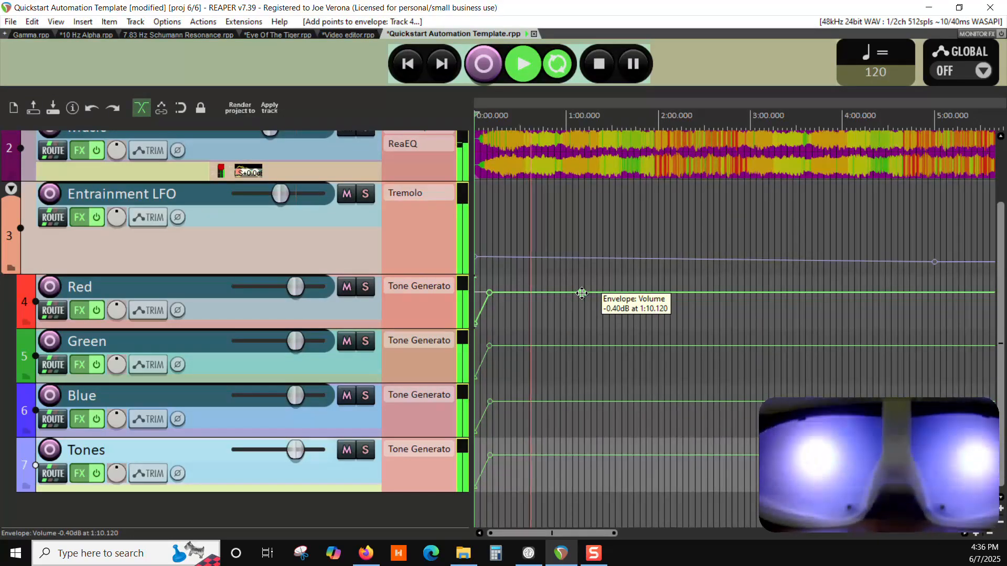
left_click_drag(582, 293, 579, 540)
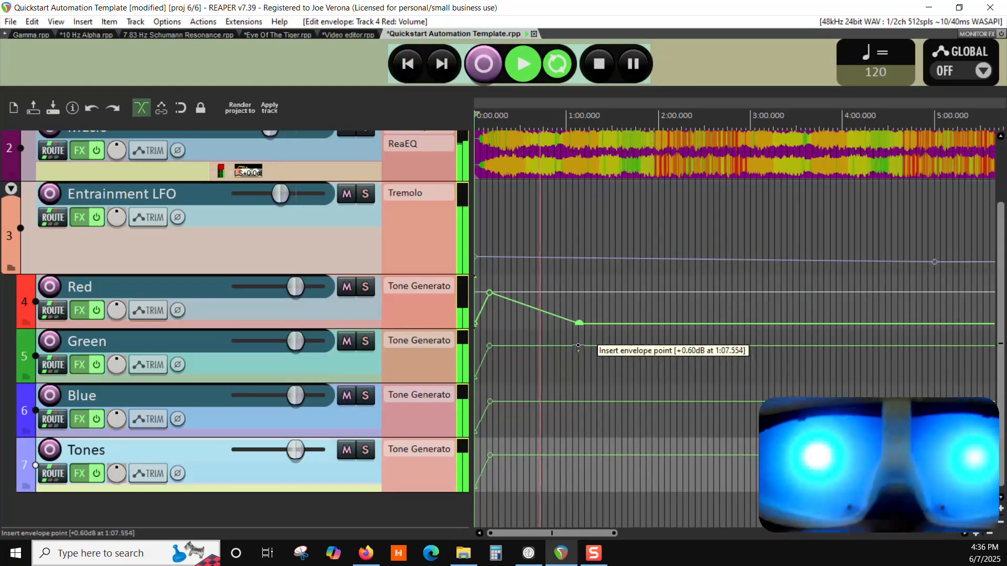
left_click_drag(578, 347, 575, 531)
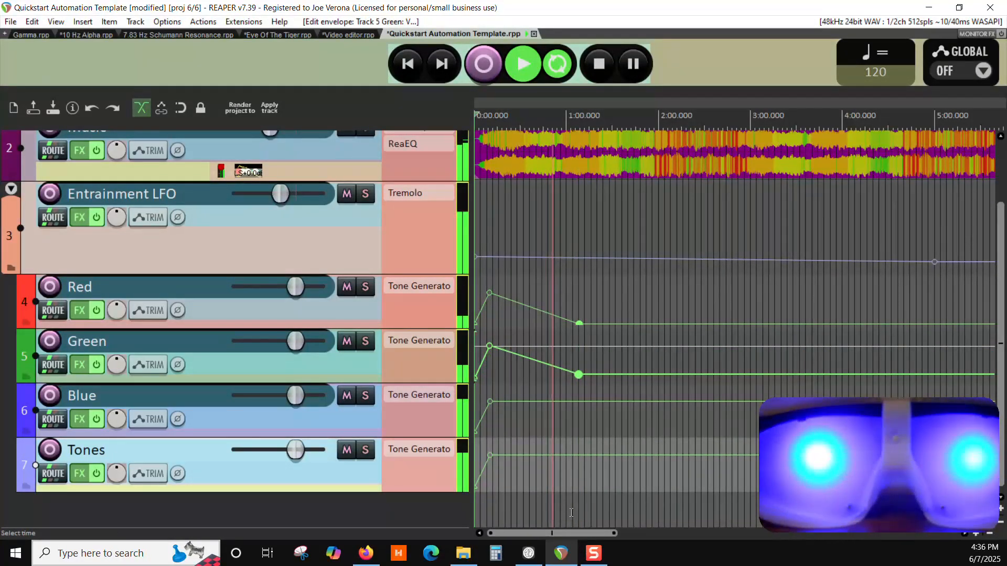
Add another volume envelope point at about 1:47 on both the Red and Green tracks and raise each partway, Green to about -12 dB
left_click(652, 323)
left_click_drag(652, 323, 637, 164)
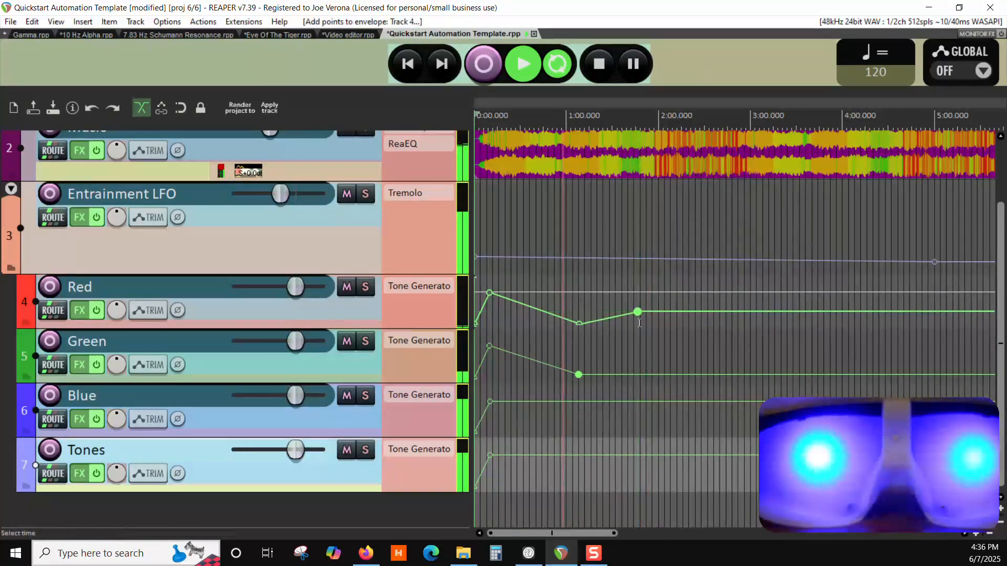
left_click(641, 375)
left_click_drag(641, 375, 639, 229)
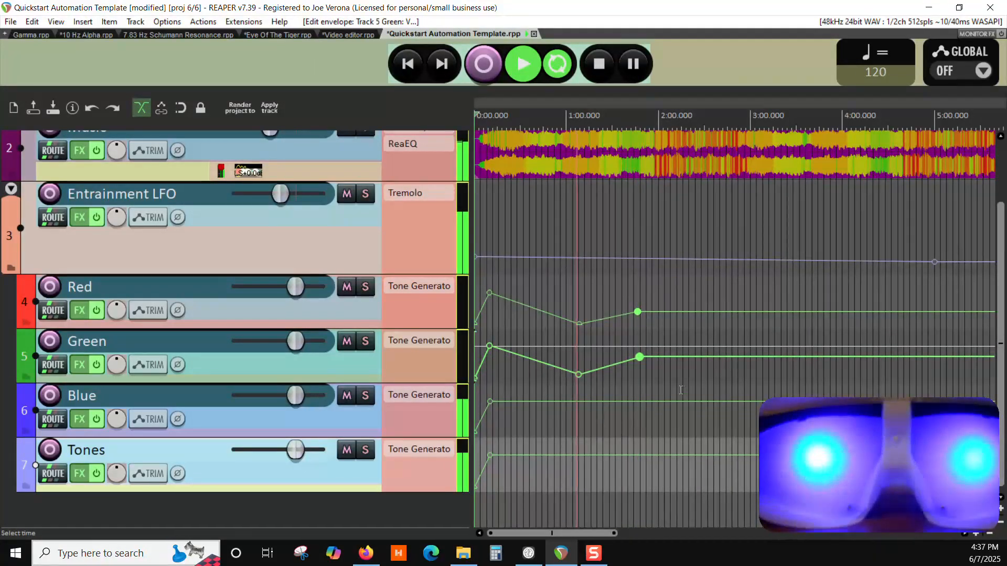
Check the exact value and position of the Green track's last volume envelope point, and stop playback
right_click(639, 356)
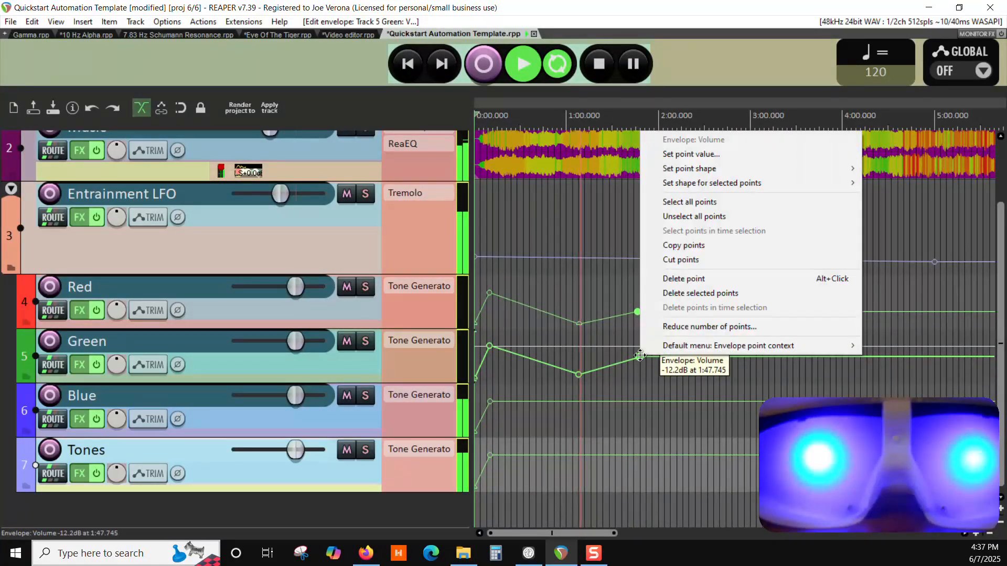
left_click(703, 154)
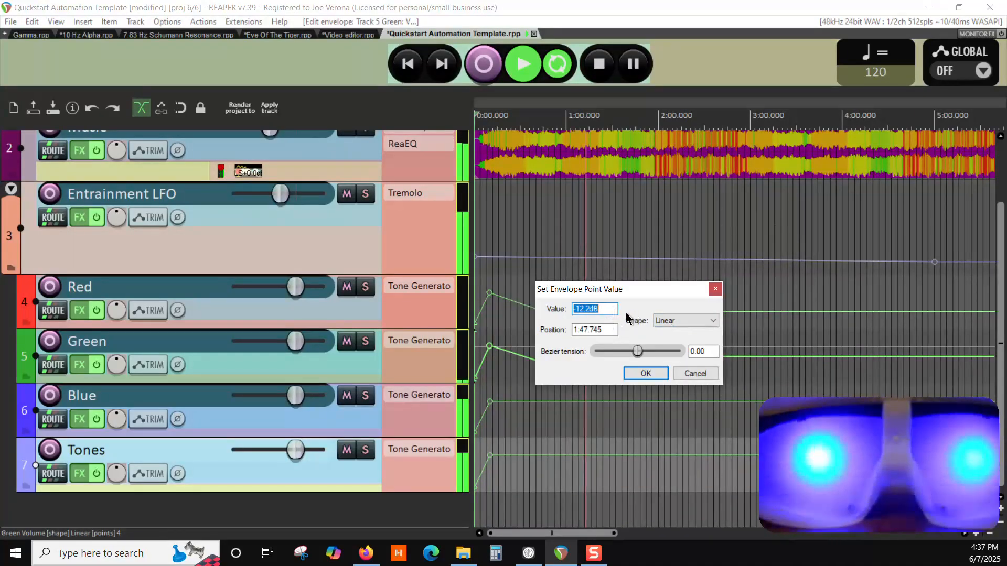
left_click(651, 373)
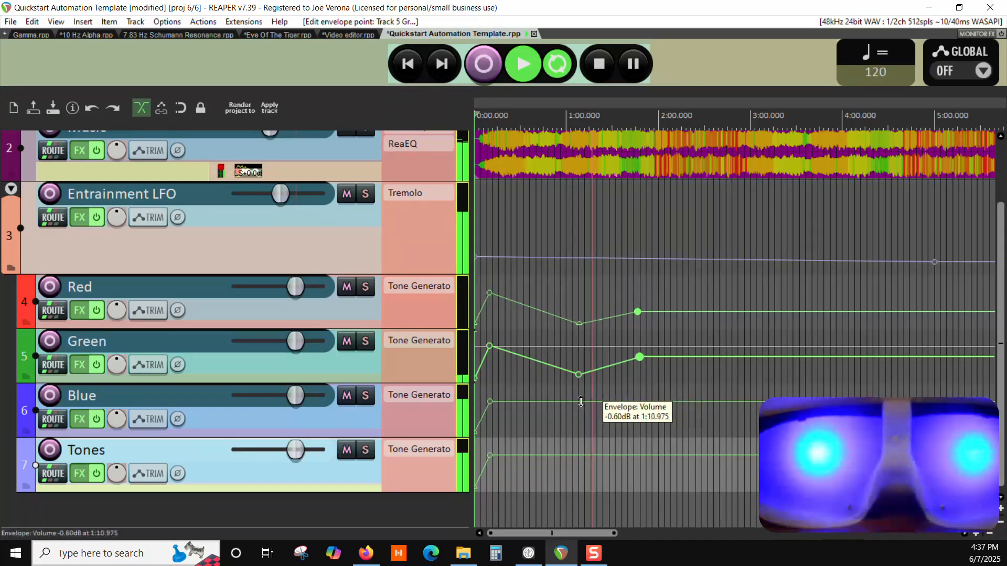
left_click(607, 63)
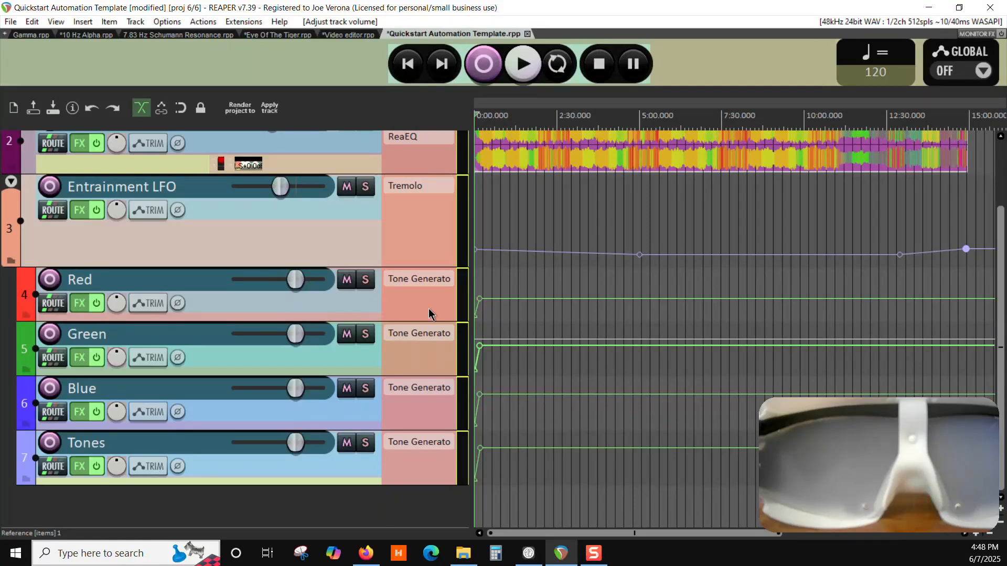
Extend the end of the Reference item to line up exactly with the end of the music item
left_click_drag(767, 279, 532, 301)
left_click_drag(702, 292, 672, 370)
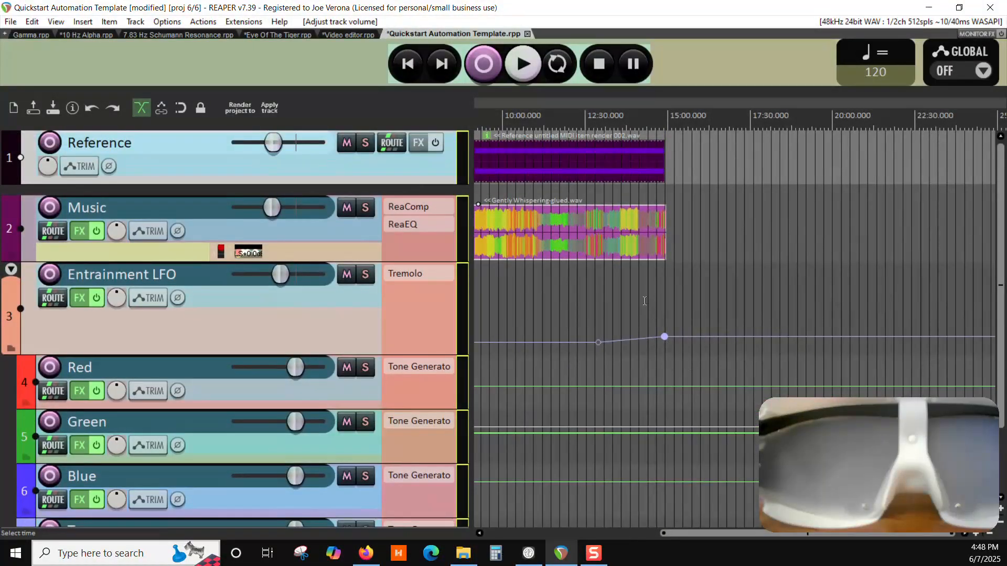
scroll(645, 301, "up", 5)
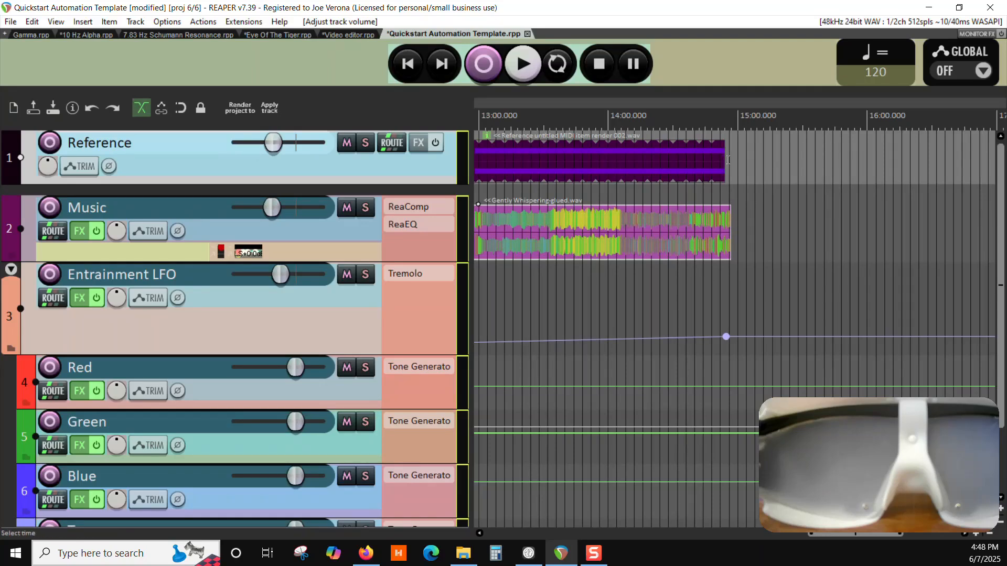
left_click_drag(726, 161, 730, 164)
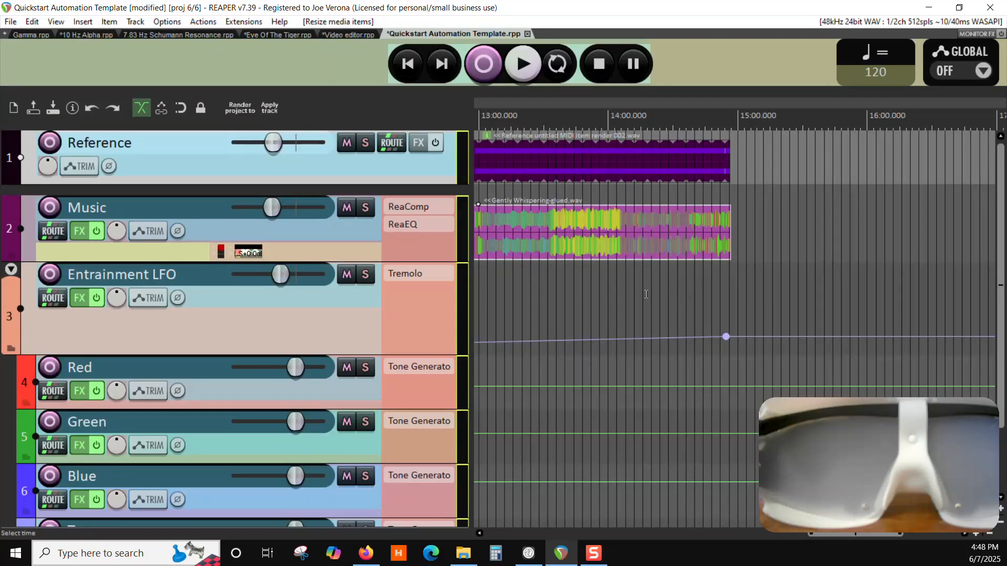
scroll(277, 317, "down", 3)
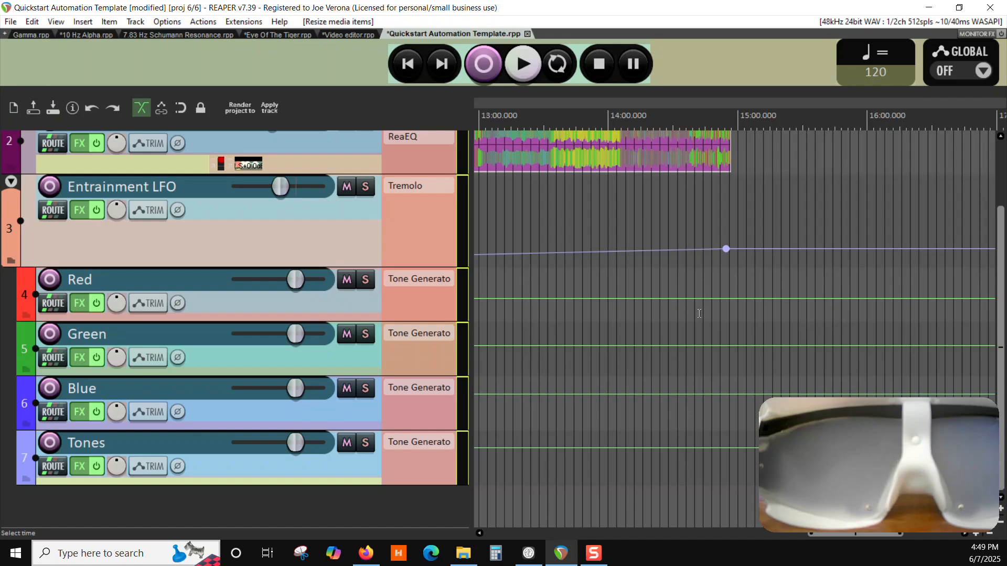
Insert a volume envelope point at about 15:00 on each of the Red, Green, Blue and Tones tracks
left_click(736, 300)
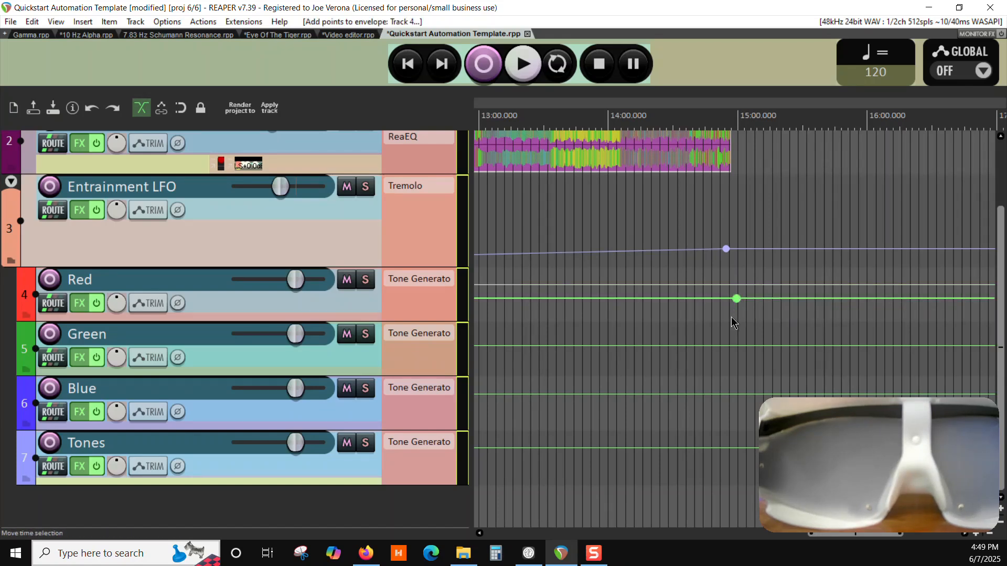
left_click(737, 346)
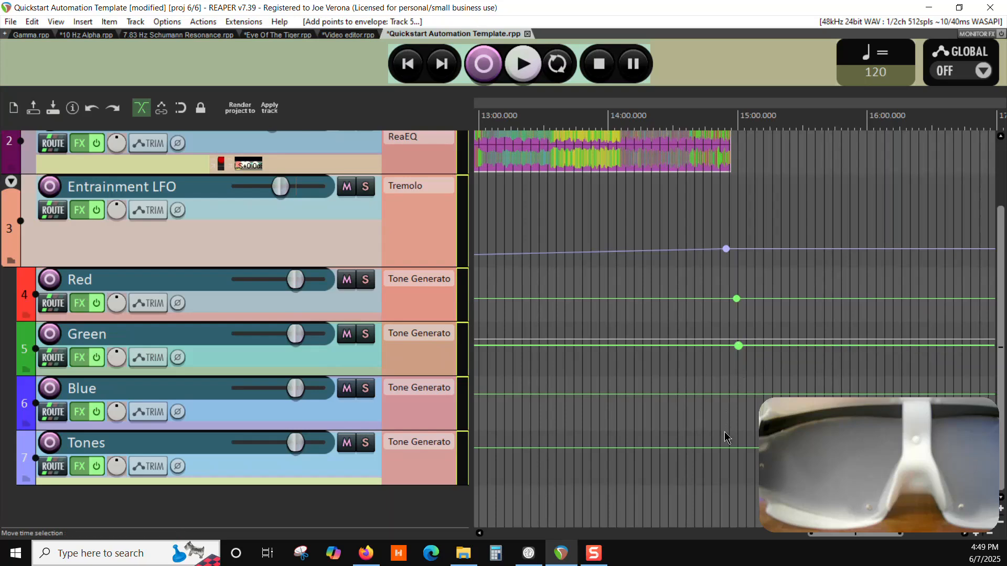
left_click(738, 394)
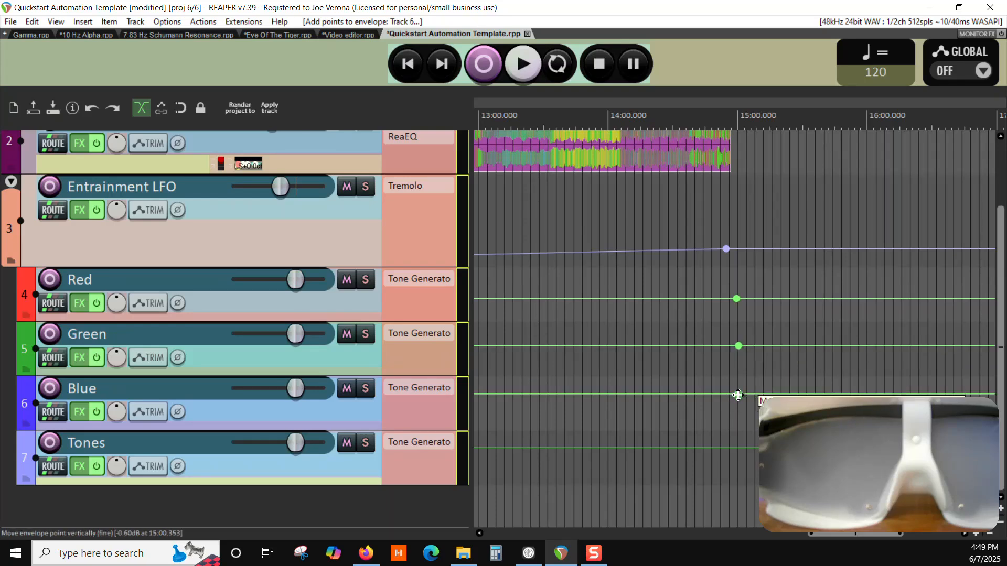
left_click(740, 449)
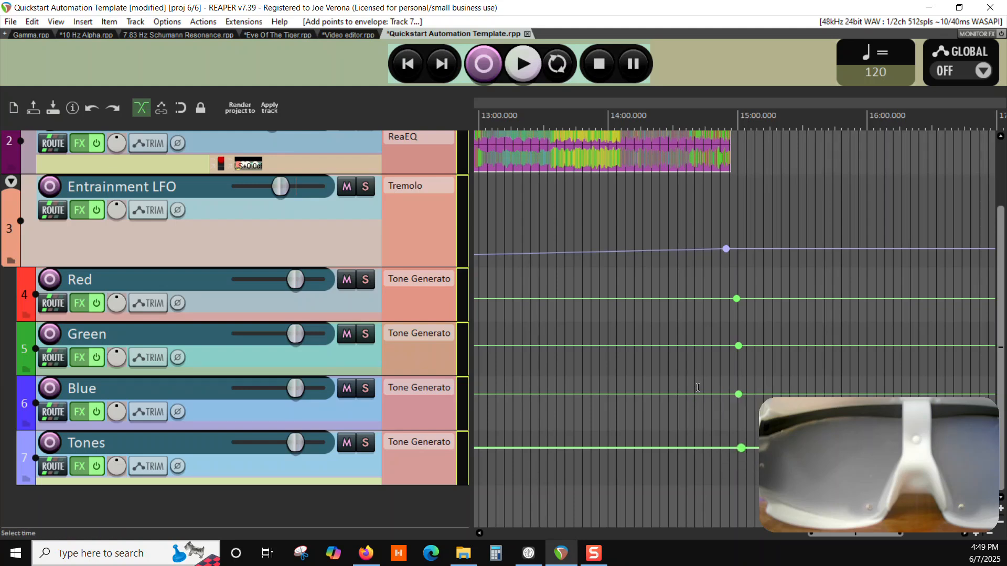
Insert a second volume envelope point at about 14:49 on each of the Red, Green, Blue and Tones tracks
left_click(713, 299)
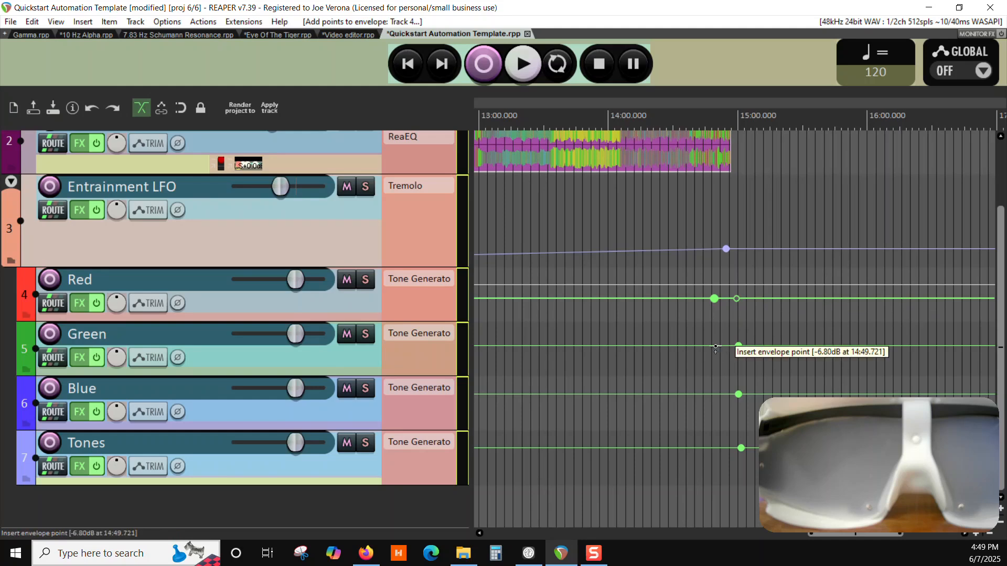
left_click(716, 345)
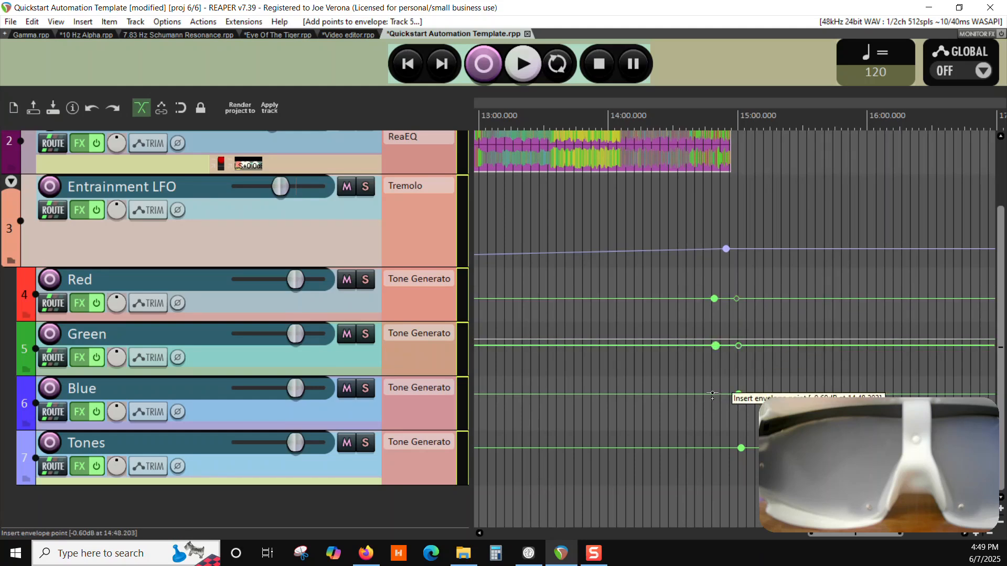
left_click(713, 394)
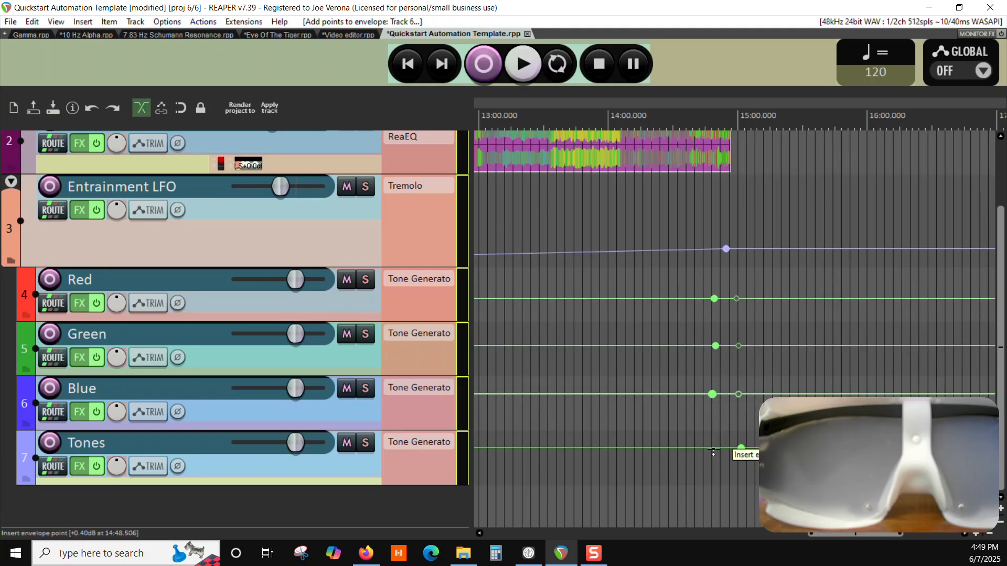
left_click(714, 448)
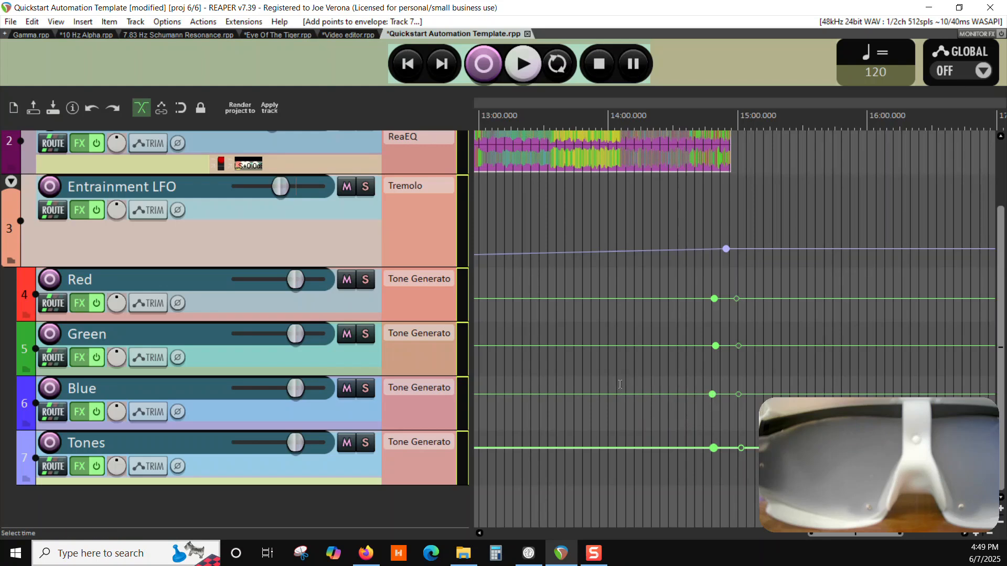
Pull the last volume envelope point on the Red, Green, Blue and Tones tracks down to the minimum, and nudge Blue's preceding point slightly
scroll(620, 385, "right", 3)
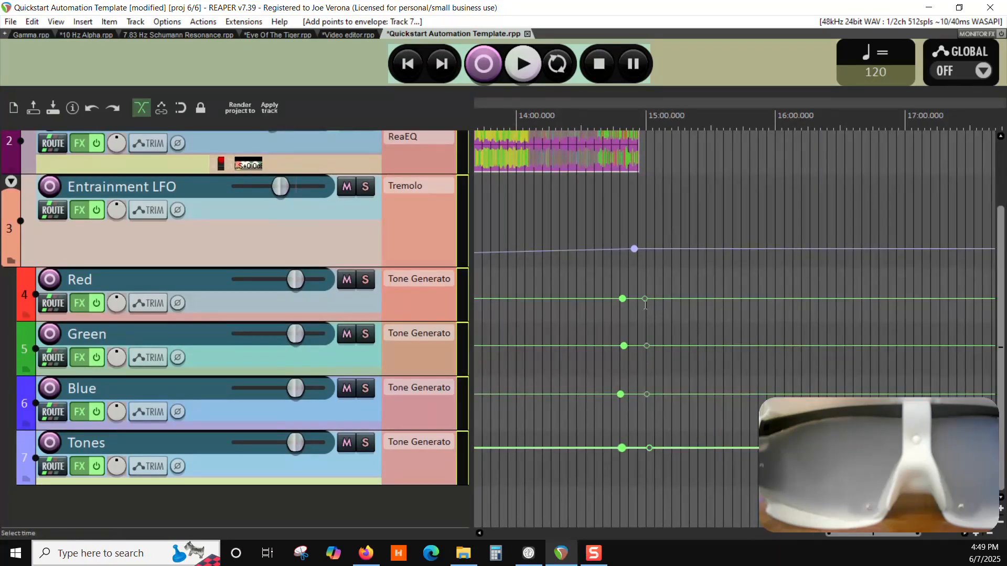
left_click(644, 300)
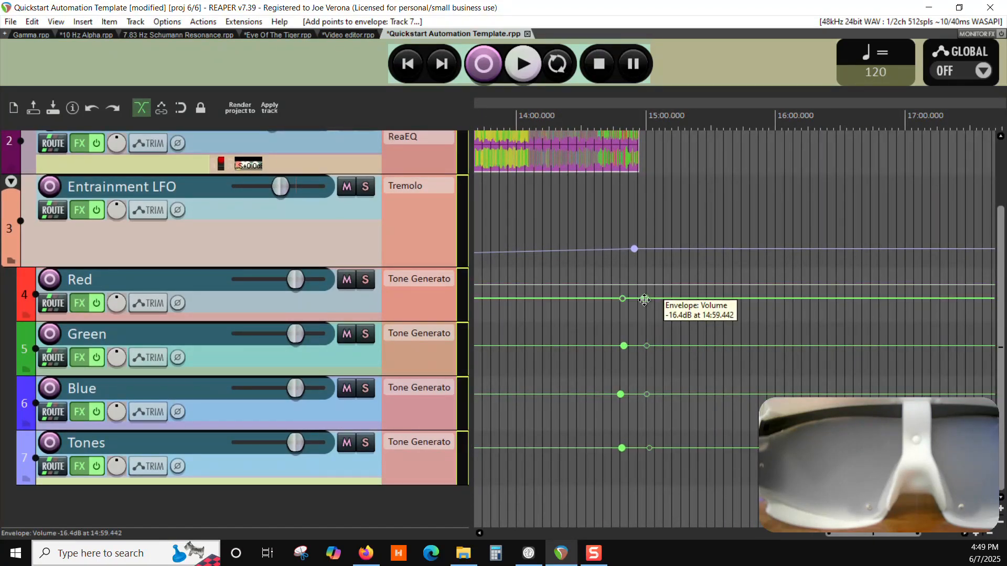
left_click_drag(644, 300, 638, 488)
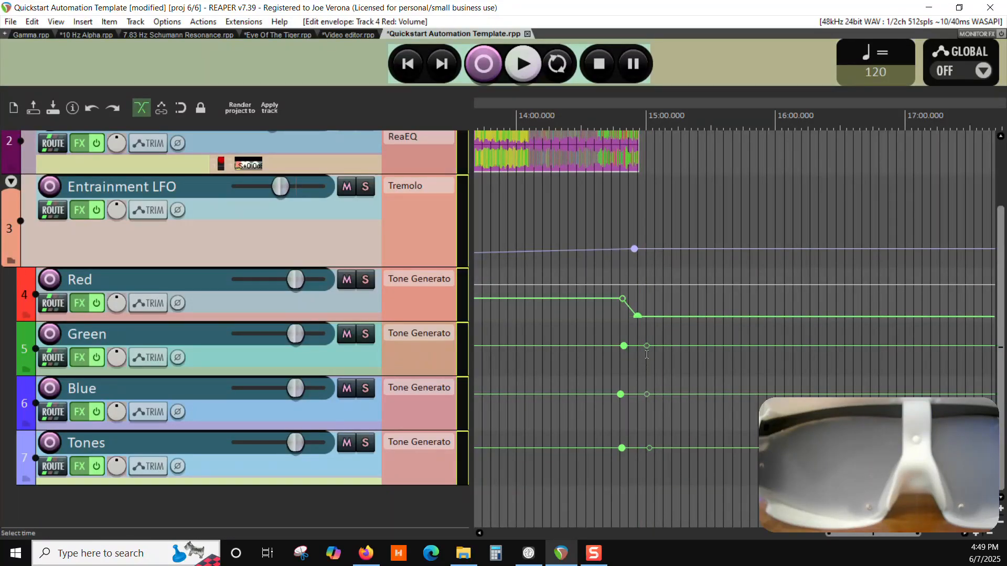
left_click_drag(647, 347, 644, 562)
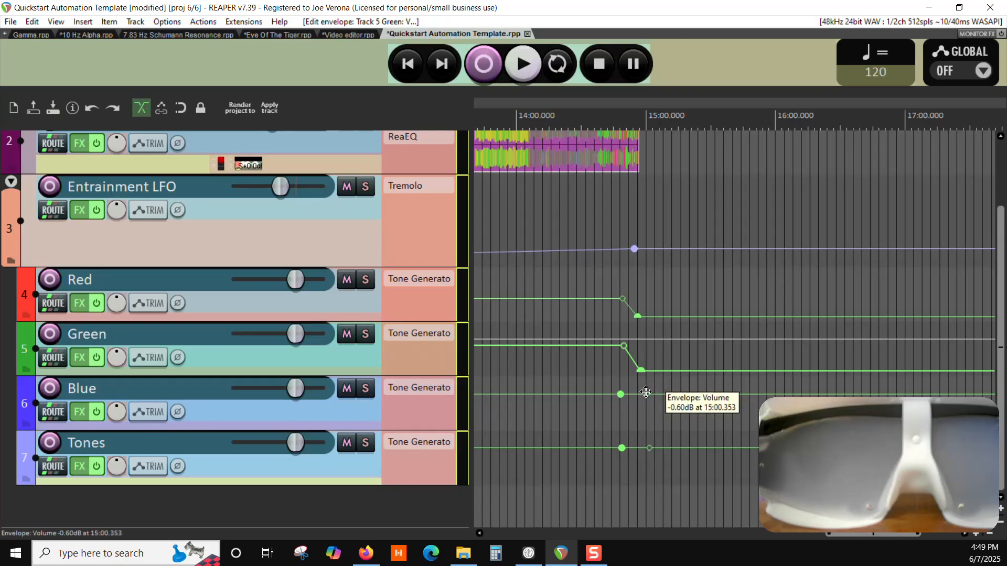
left_click_drag(646, 394, 646, 561)
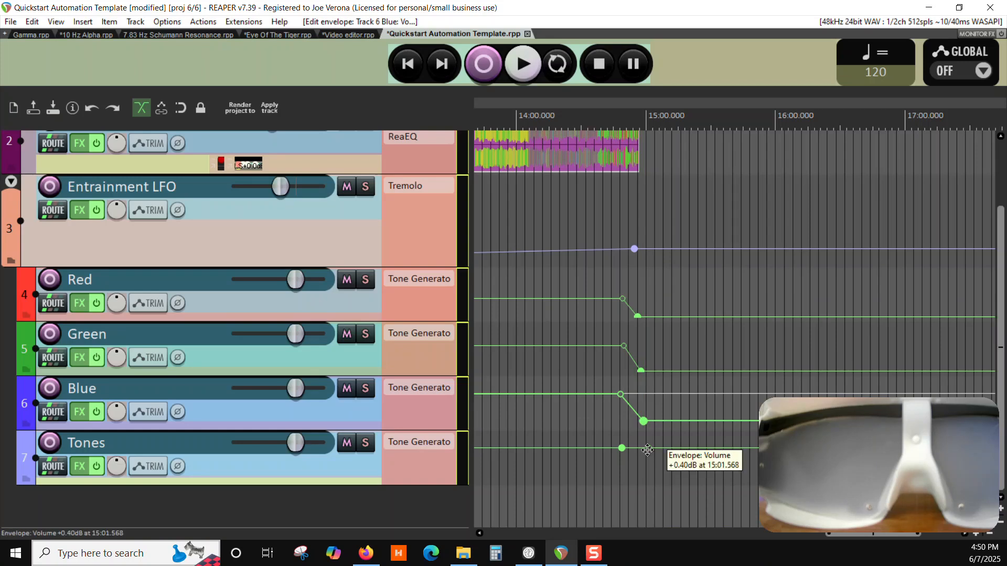
left_click_drag(647, 449, 642, 565)
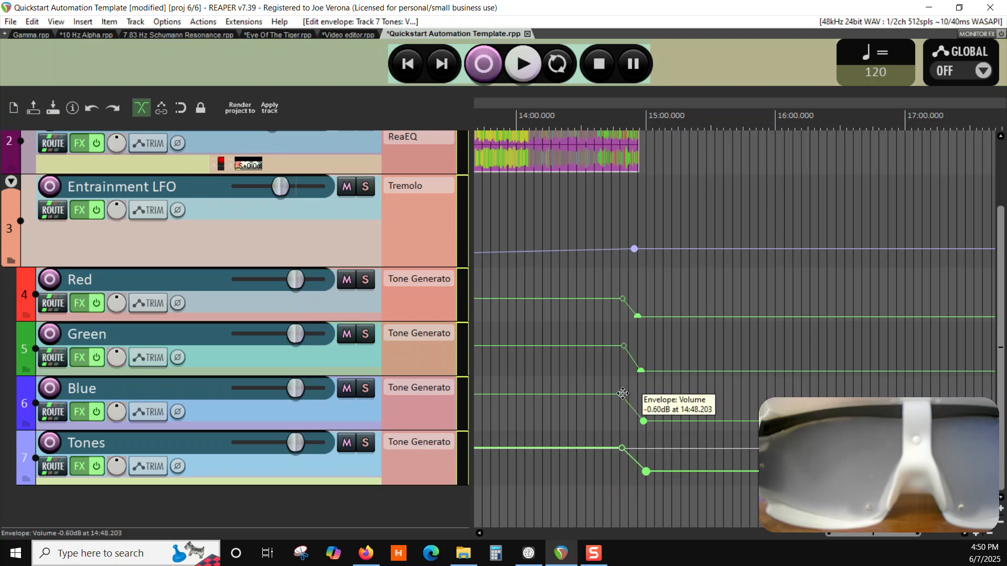
left_click_drag(619, 396, 622, 401)
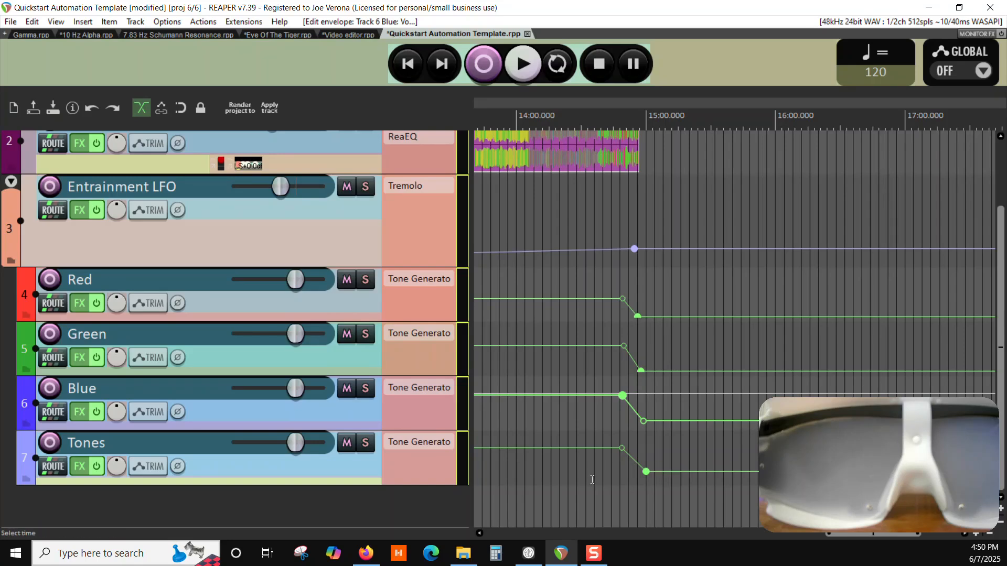
Play the session from shortly before the closing volume fades to check how lights and tones fade out, and stop playback
left_click(607, 485)
key("space")
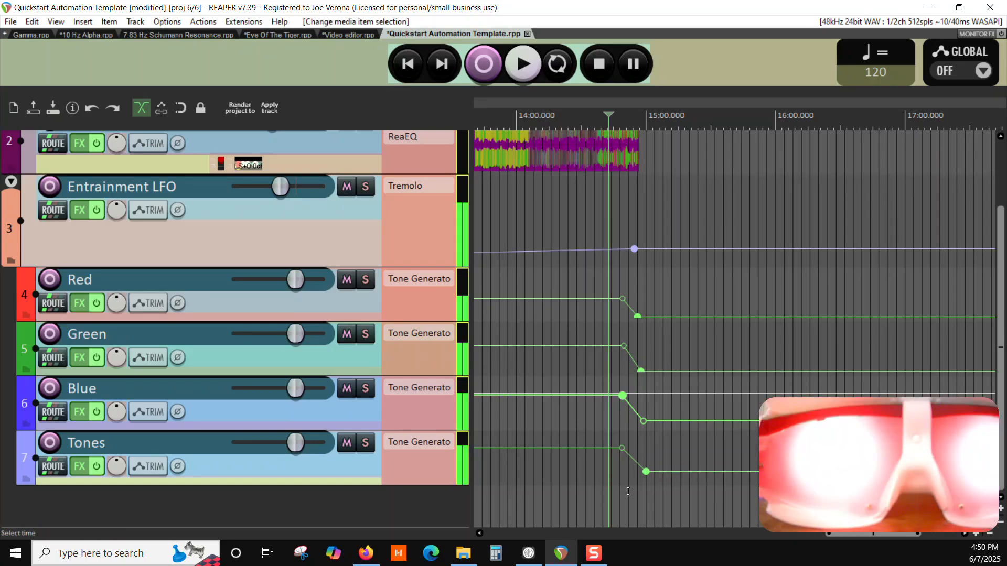
left_click(523, 64)
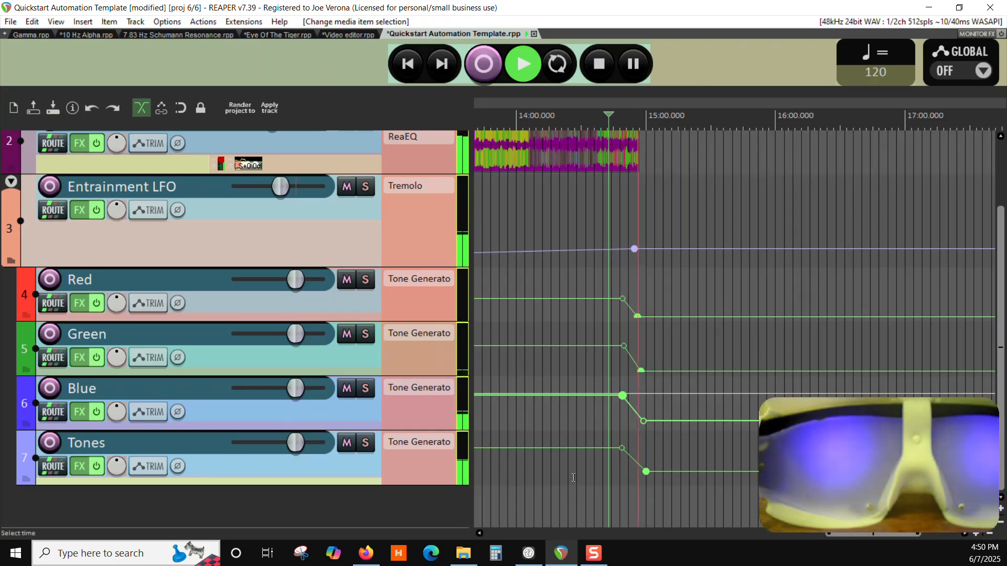
key("space")
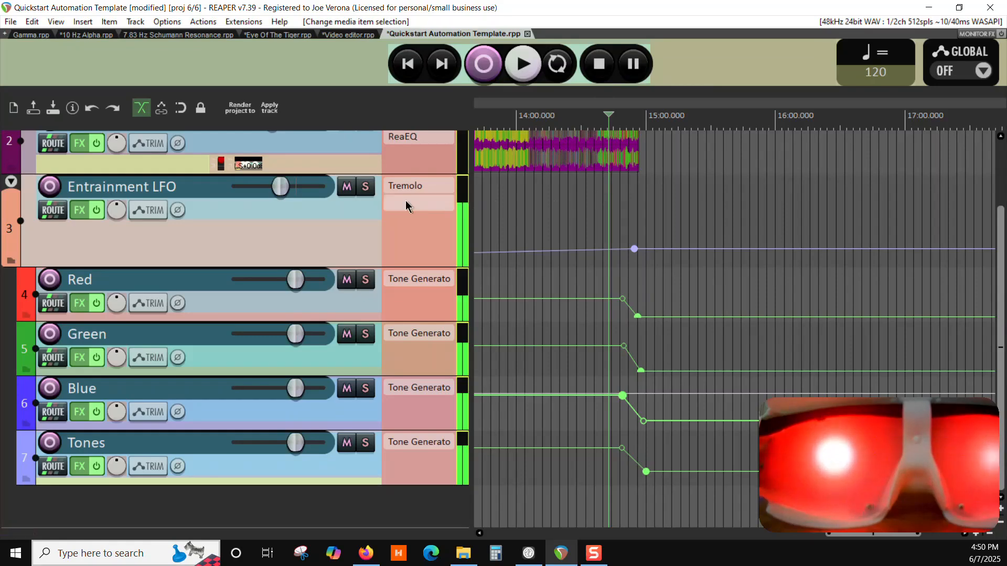
Add a fade-out to the end of the music item starting at about 14:49, and play back the ending to check it
scroll(365, 205, "up", 3)
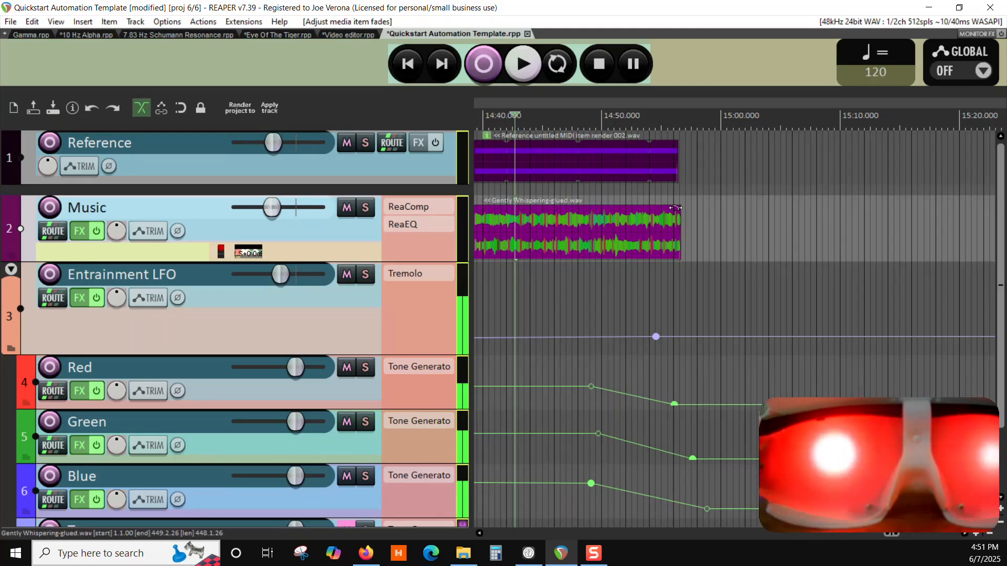
left_click_drag(675, 208, 595, 227)
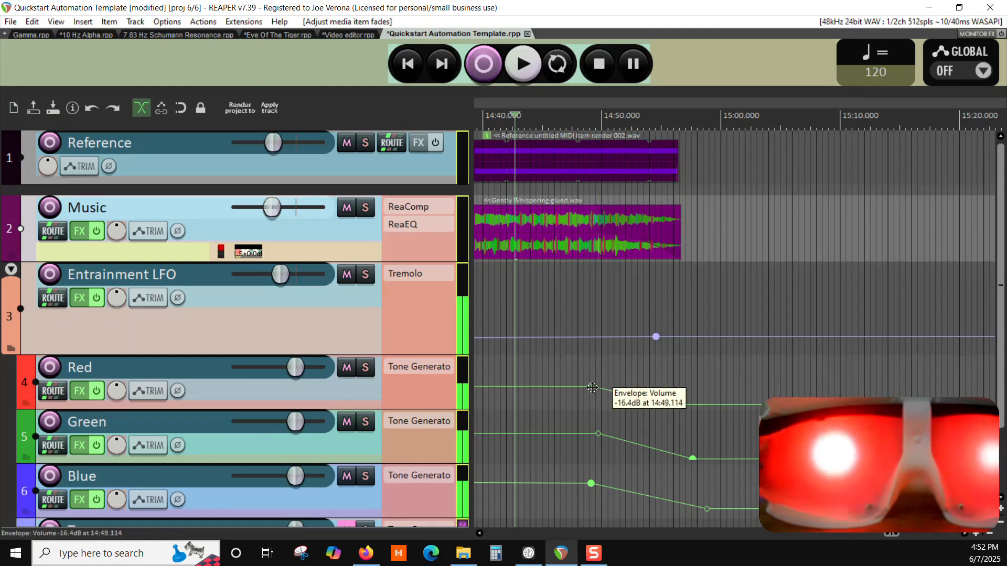
left_click(594, 293)
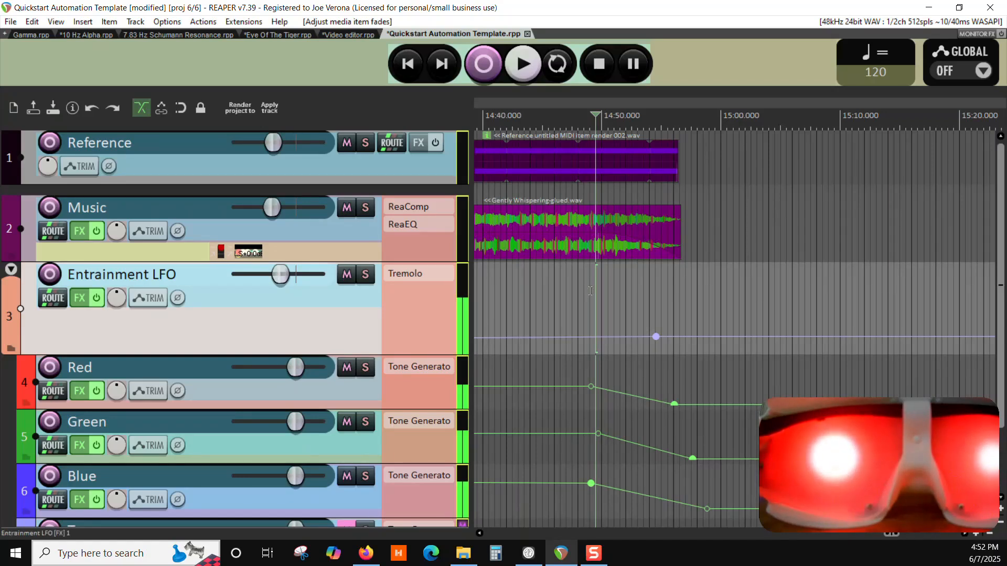
key("space")
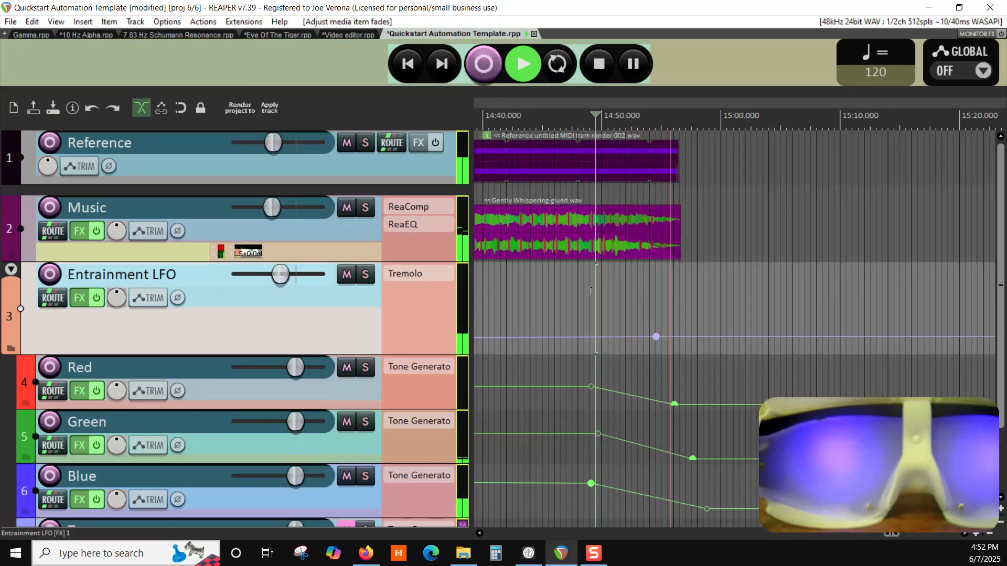
key("space")
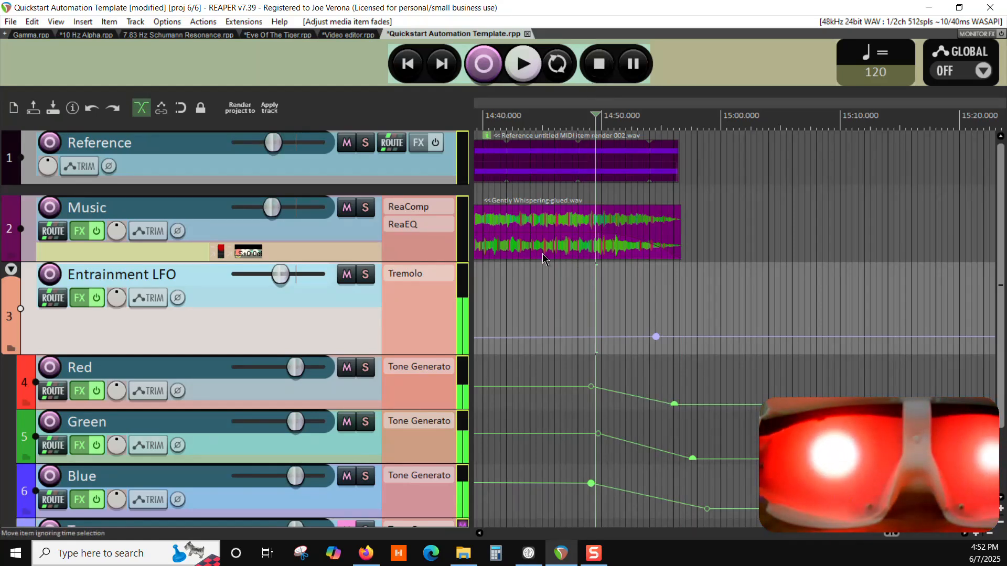
Return the play cursor to the project start and review the automation over the whole session
left_click(397, 60)
scroll(481, 278, "down", 4)
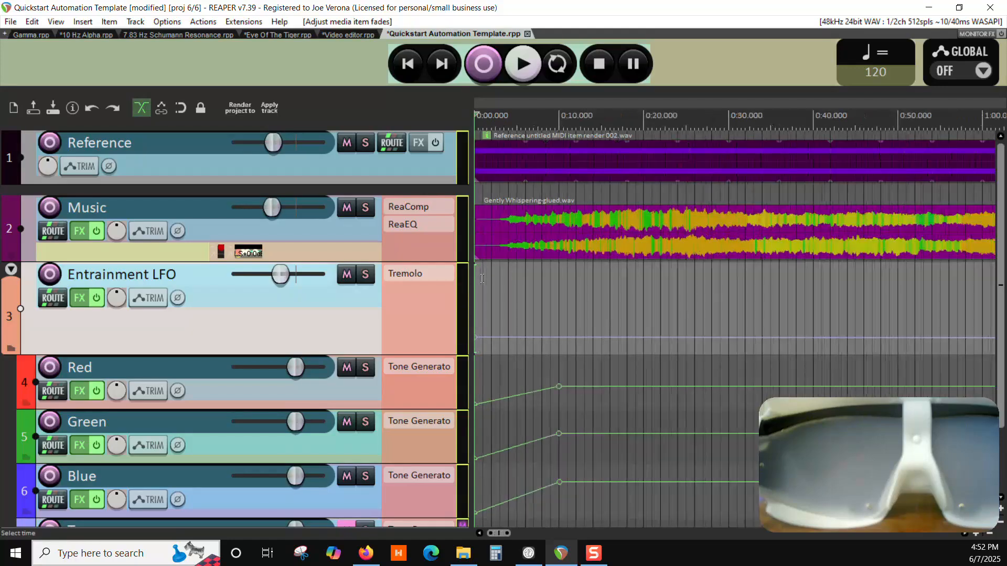
scroll(481, 277, "down", 5)
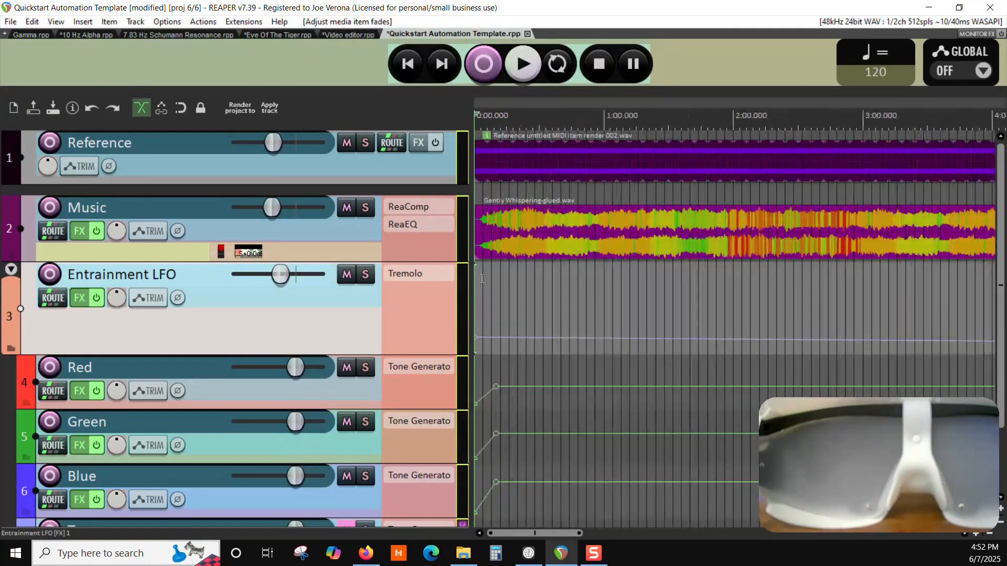
scroll(482, 278, "down", 6)
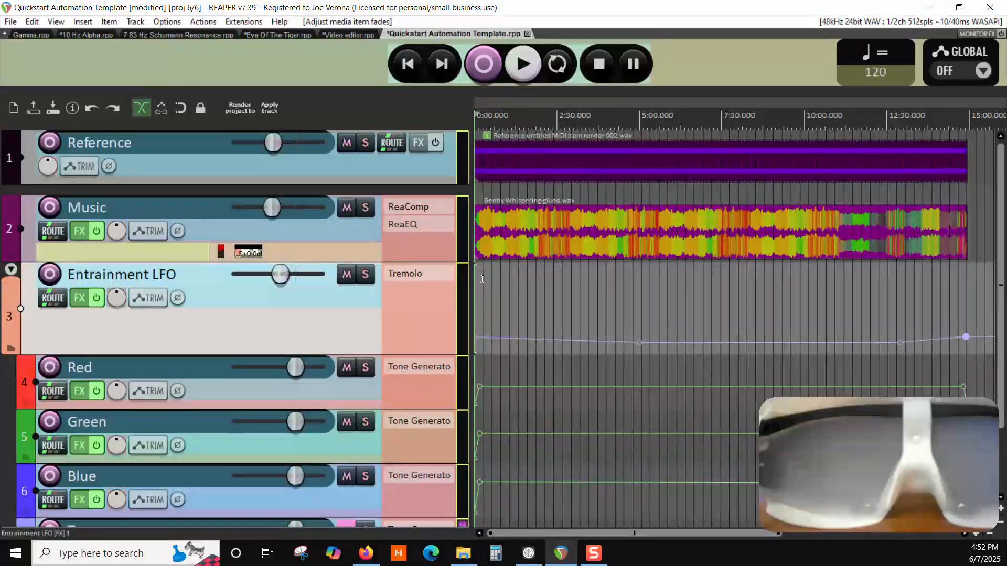
Set up the project render with file name Demo, the desktop's YouTube Video folder as directory, and FLAC as output format
left_click(239, 112)
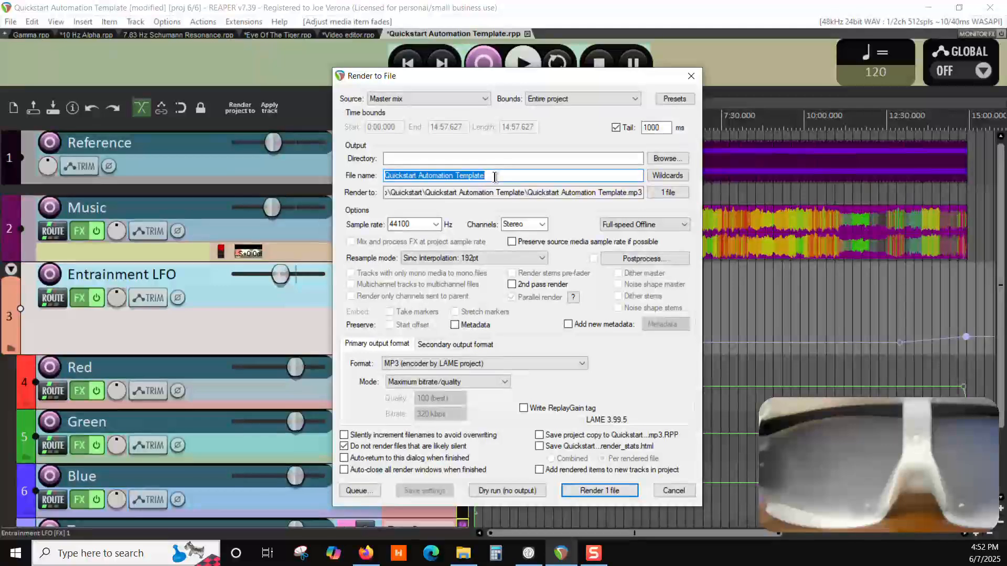
type("Demo")
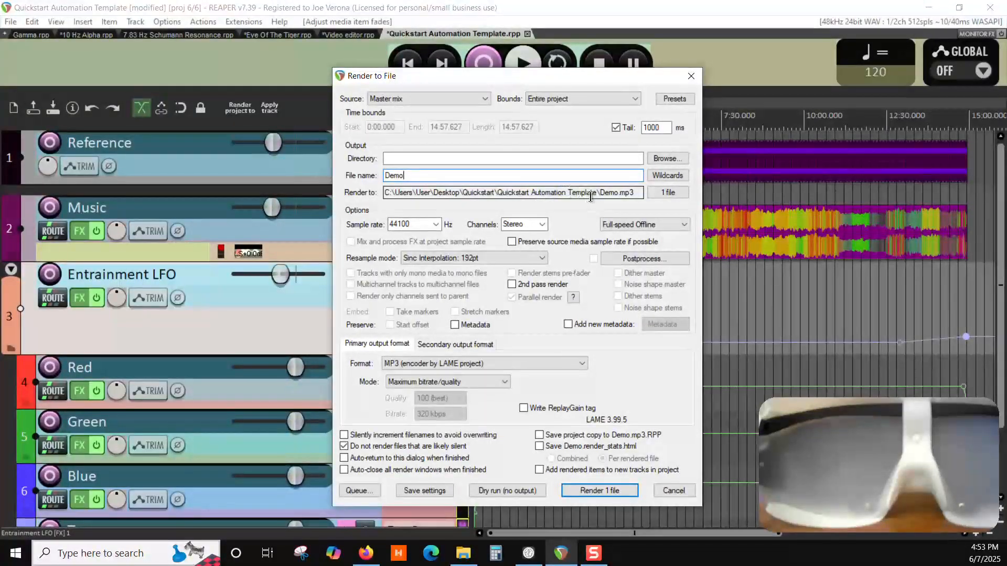
left_click(666, 159)
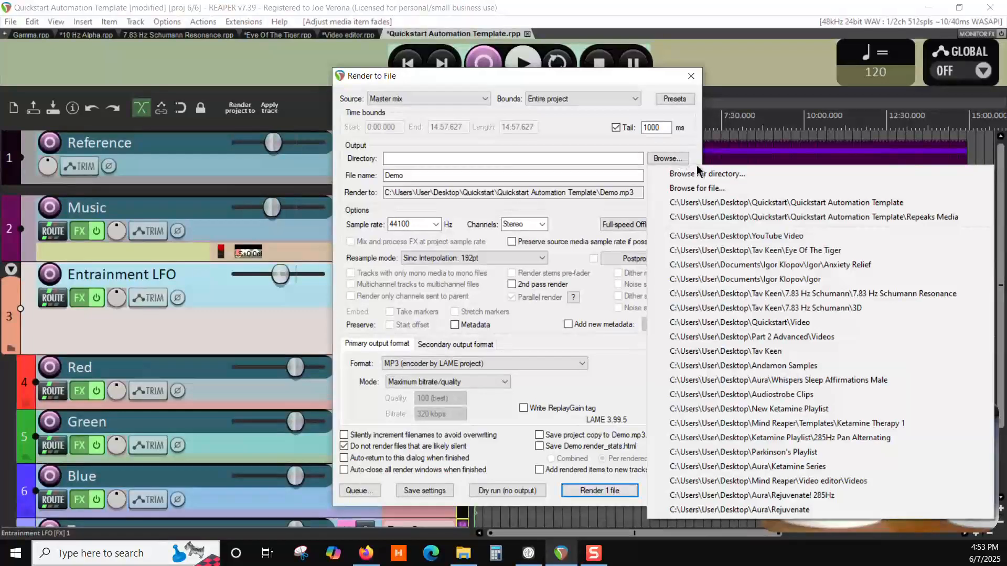
left_click(720, 236)
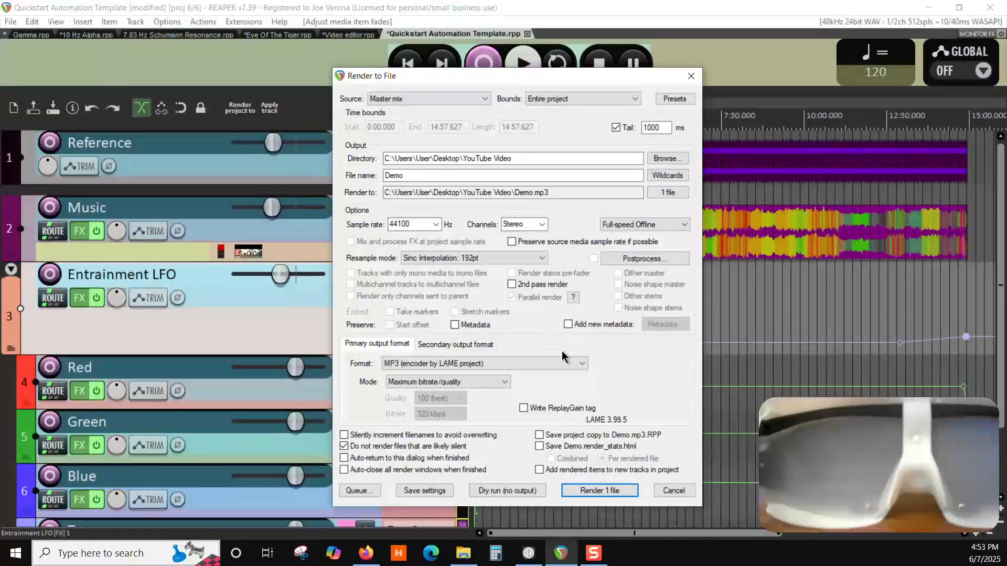
left_click(581, 367)
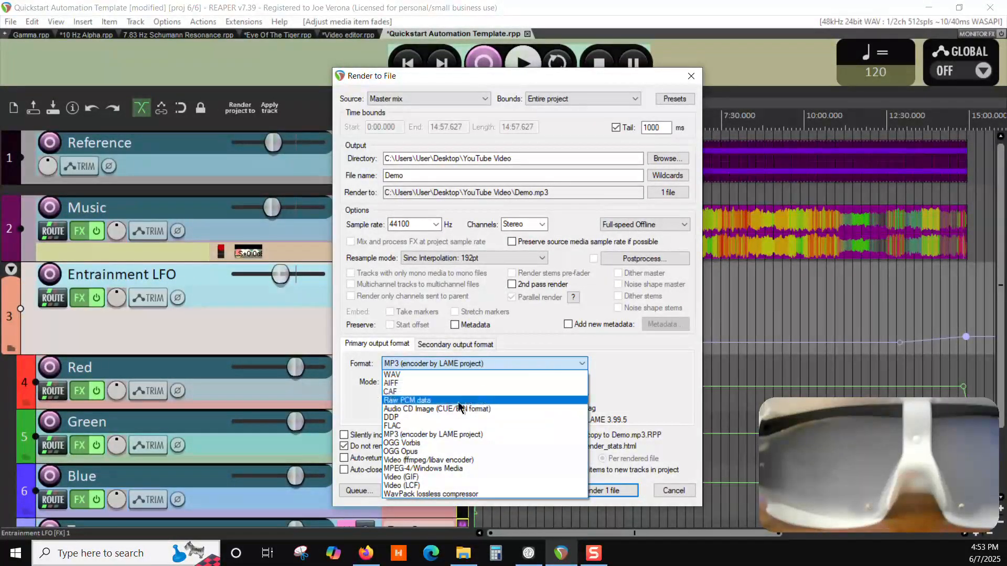
left_click(432, 426)
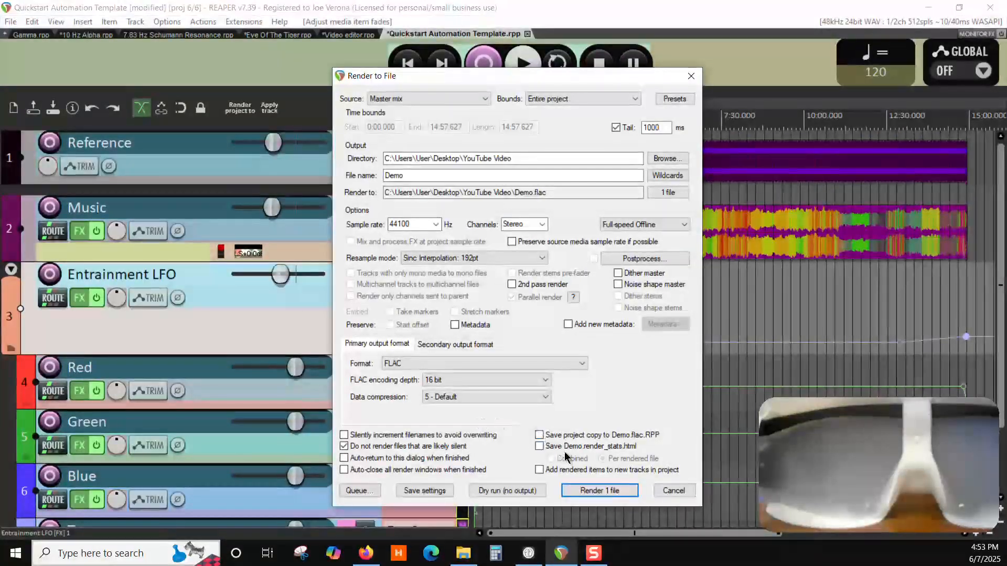
Render the file and open its output folder, moving the folder window clear of the screen's upper edge
left_click(589, 492)
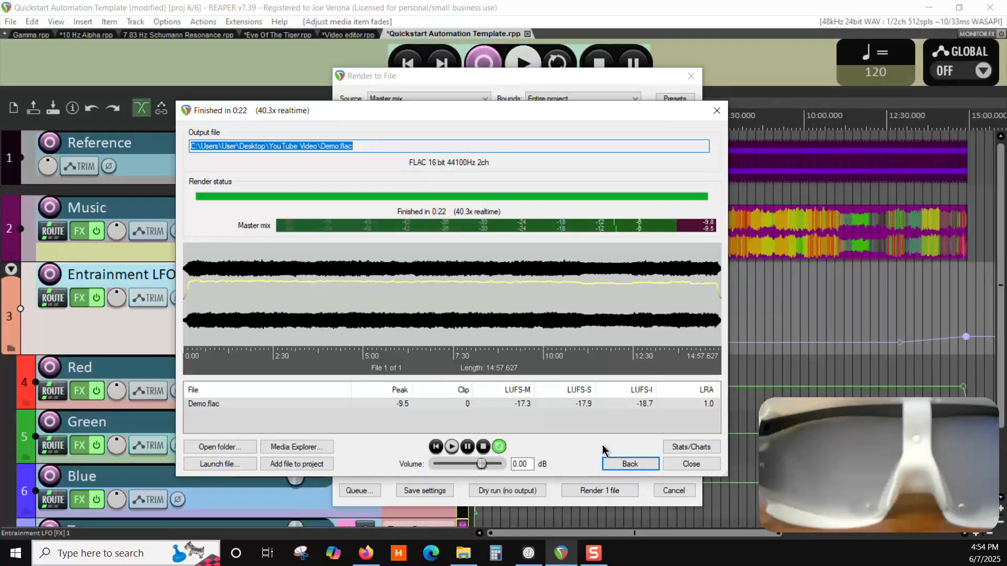
left_click(229, 449)
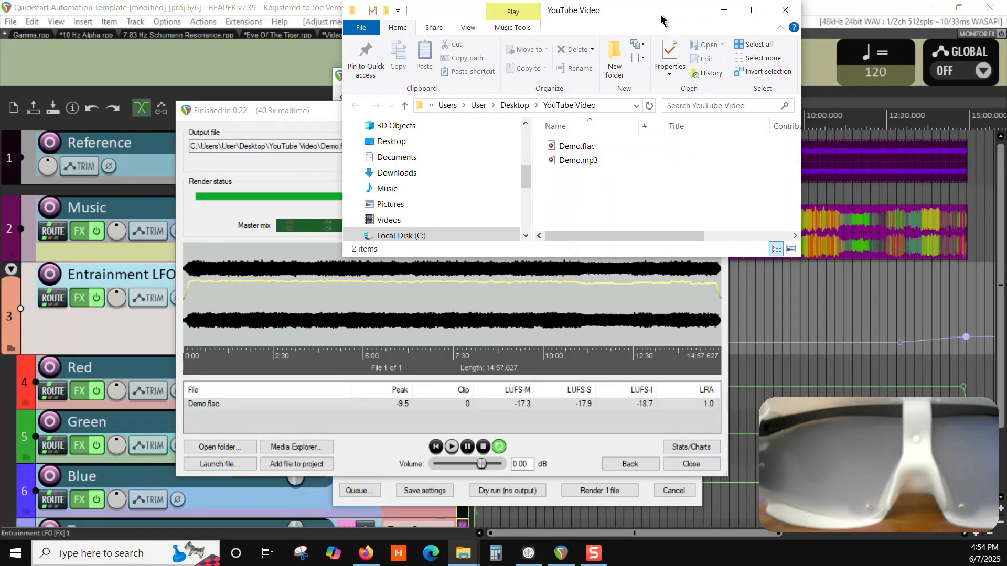
left_click_drag(660, 20, 636, 125)
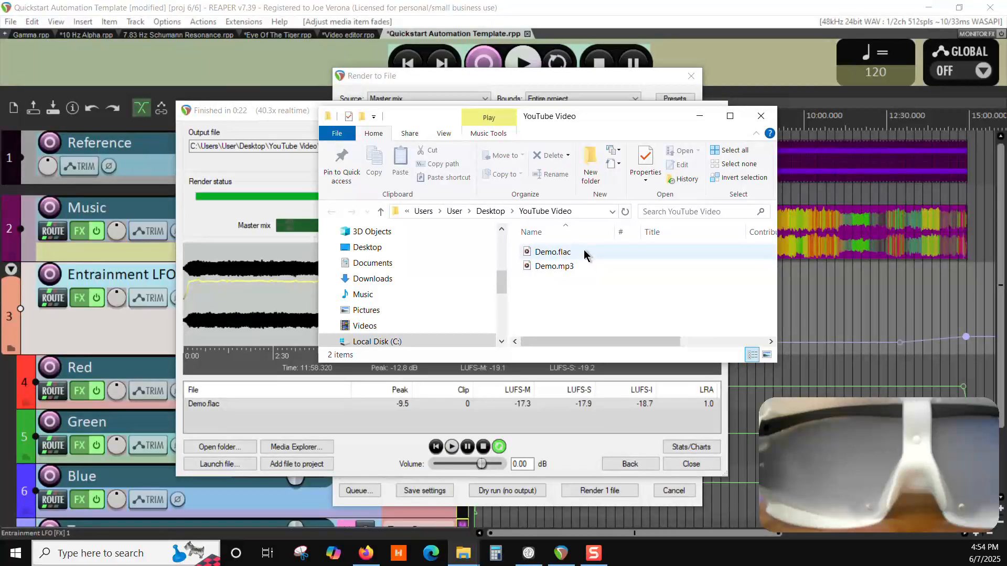
Open the KASINA SD (D:) drive in a separate window and place it beside the YouTube Video folder's file list
mouse_move(583, 250)
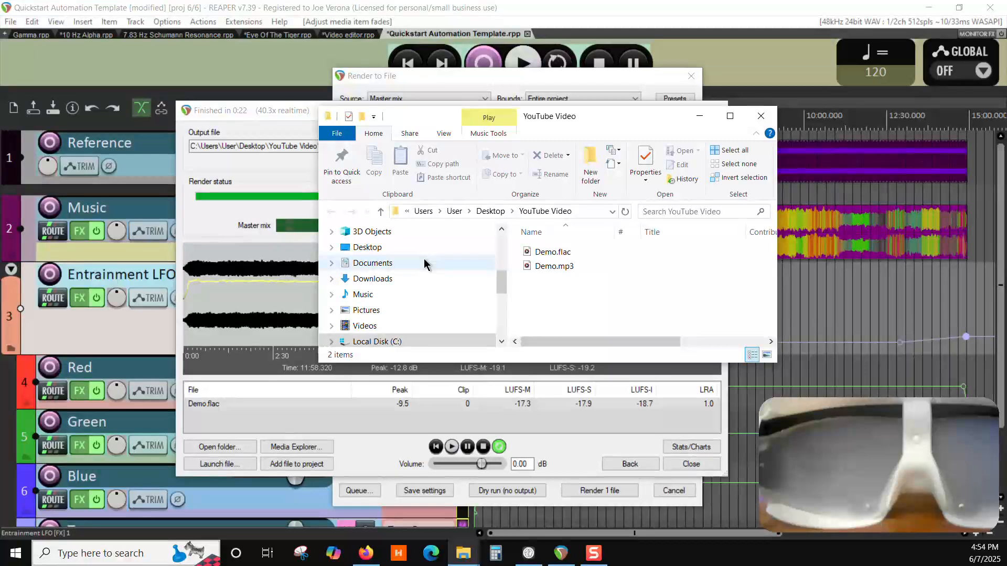
scroll(424, 259, "down", 1)
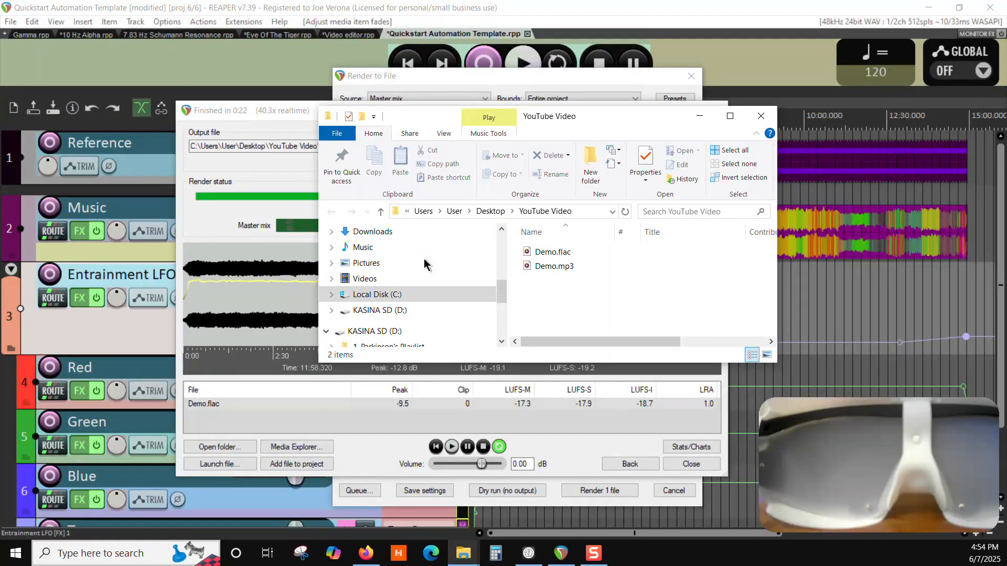
scroll(424, 259, "down", 1)
scroll(424, 259, "down", 1)
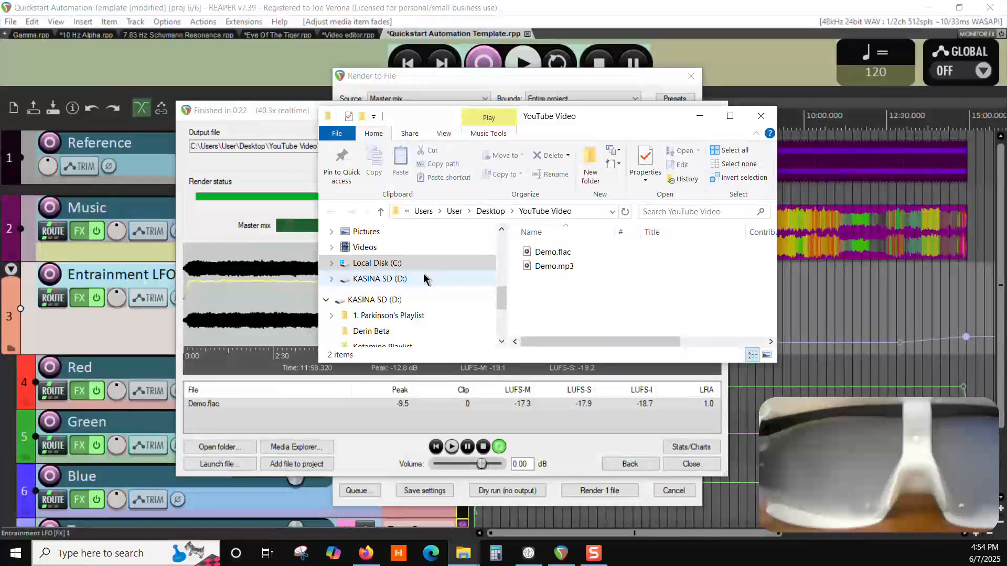
right_click(424, 279)
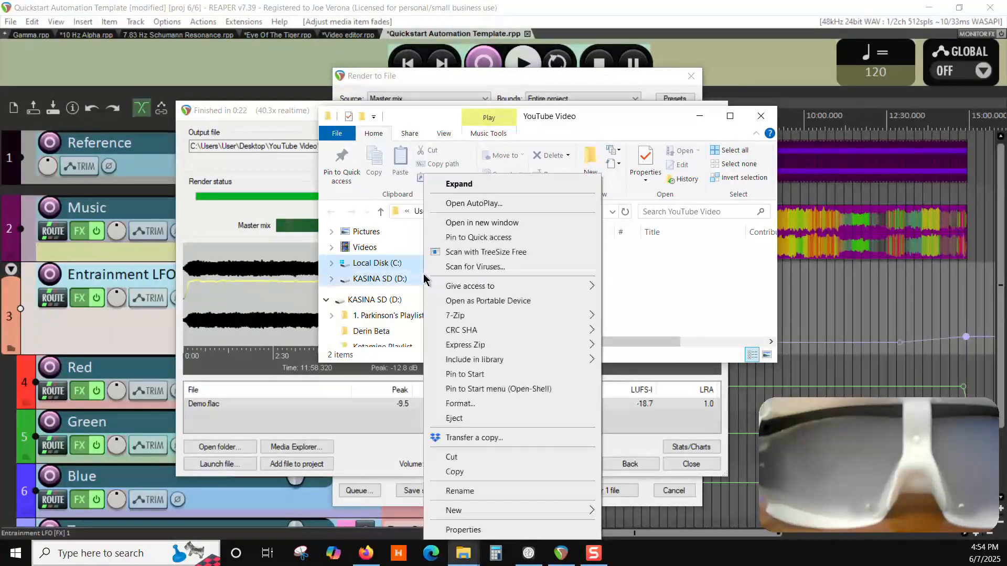
left_click(483, 224)
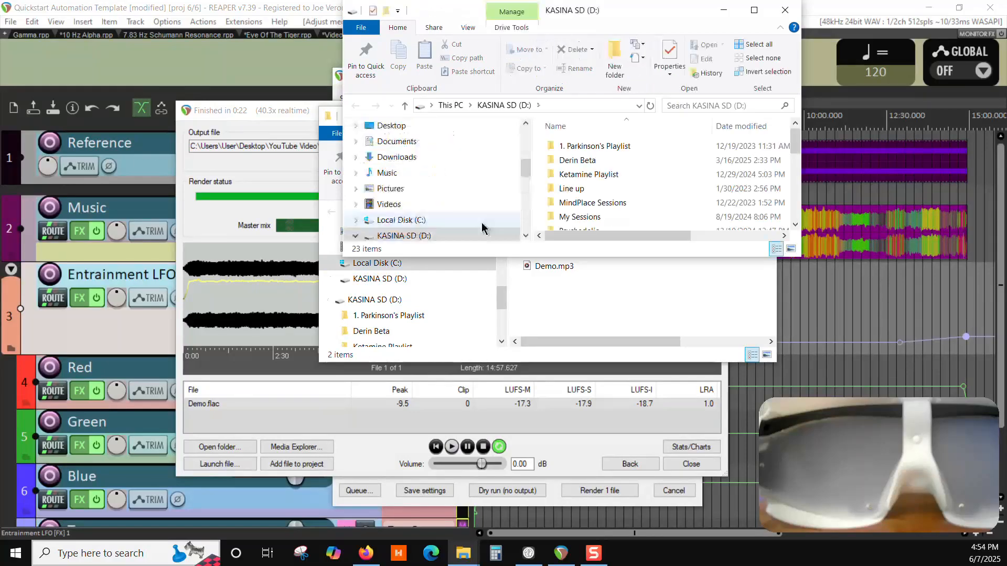
left_click_drag(622, 15, 328, 151)
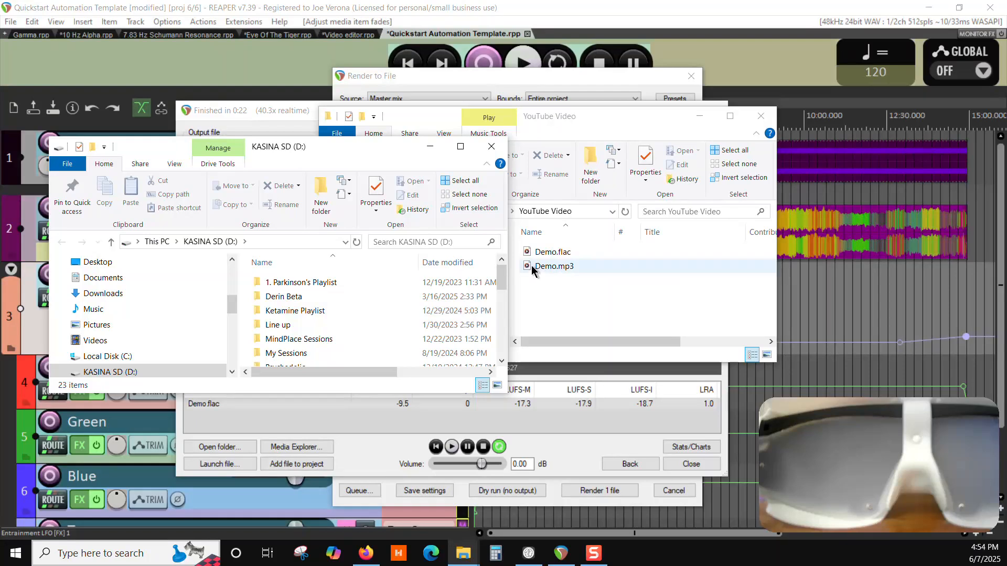
Copy Demo.mp3 from the YouTube Video folder to the KASINA SD (D:) drive, and move the drive window over the source folder
left_click_drag(530, 266, 245, 333)
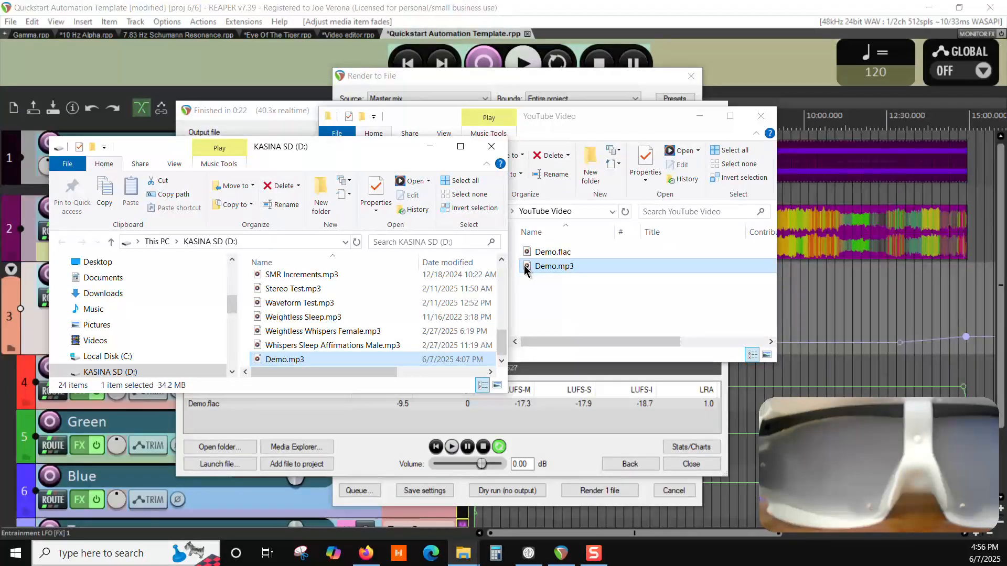
left_click_drag(368, 151, 509, 112)
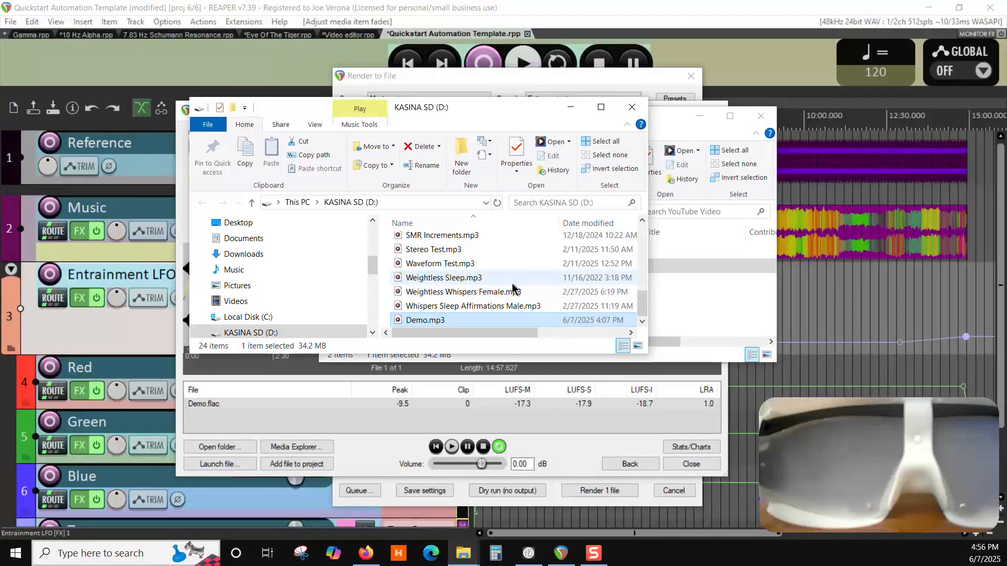